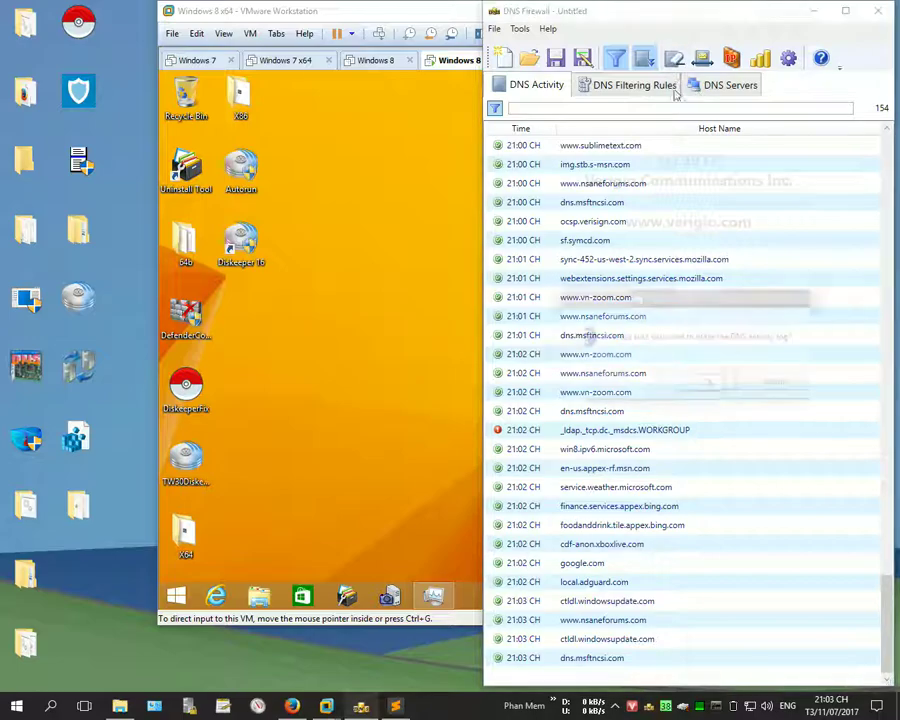
Step: Erase the DNS activity log, then launch DiskeeperFix in the VM and submit its password
left_click(717, 380)
left_click(337, 368)
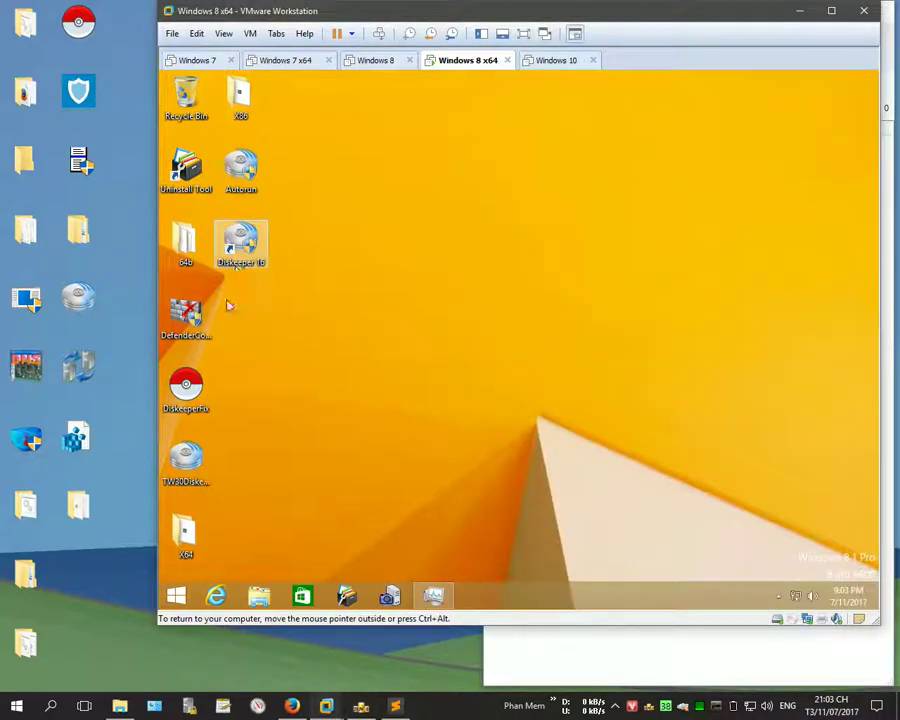
double_click(186, 388)
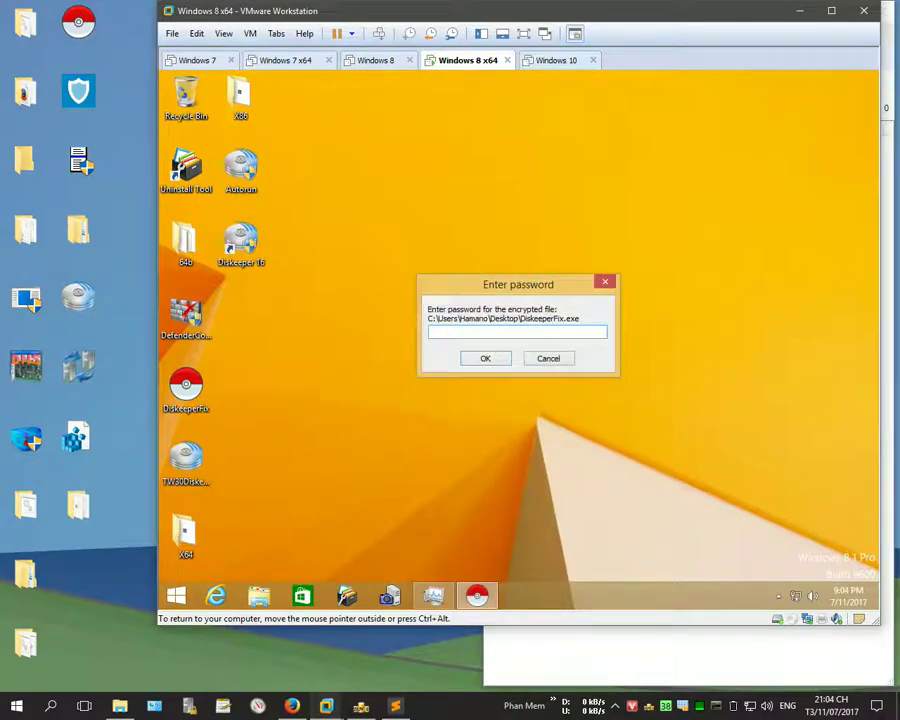
type("12")
key("Return")
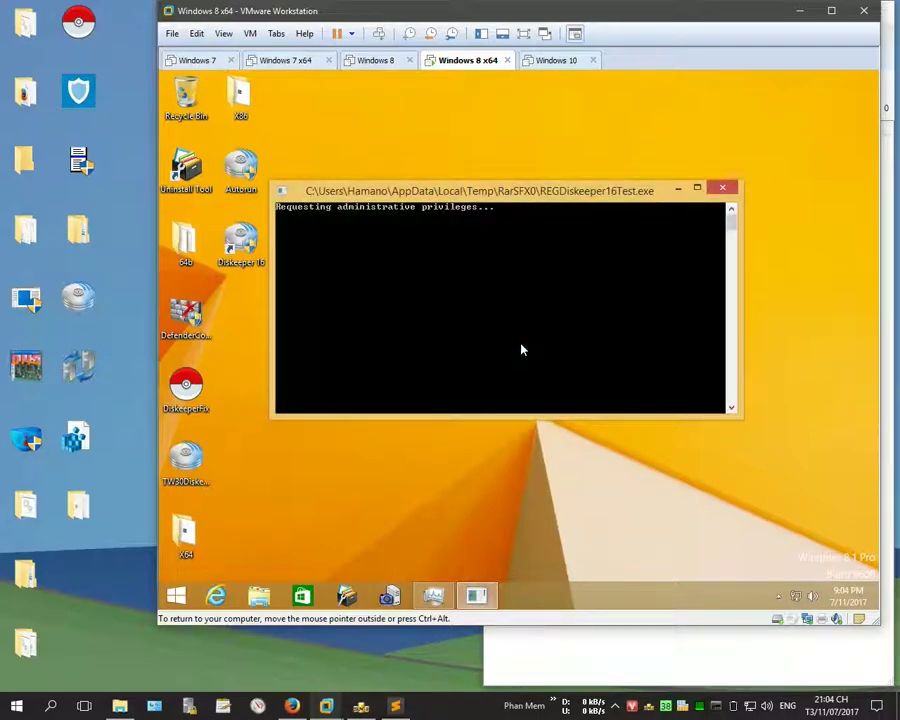
Step: Run the fix with administrator rights, move its console lower, and choose registration
left_click(579, 345)
left_click_drag(410, 101, 425, 250)
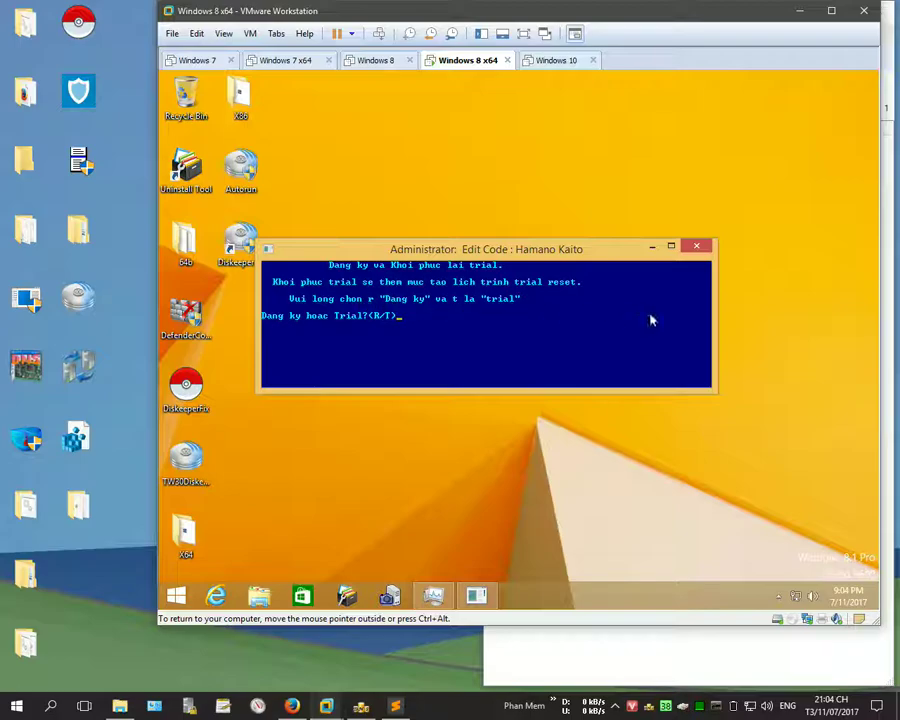
key("Return")
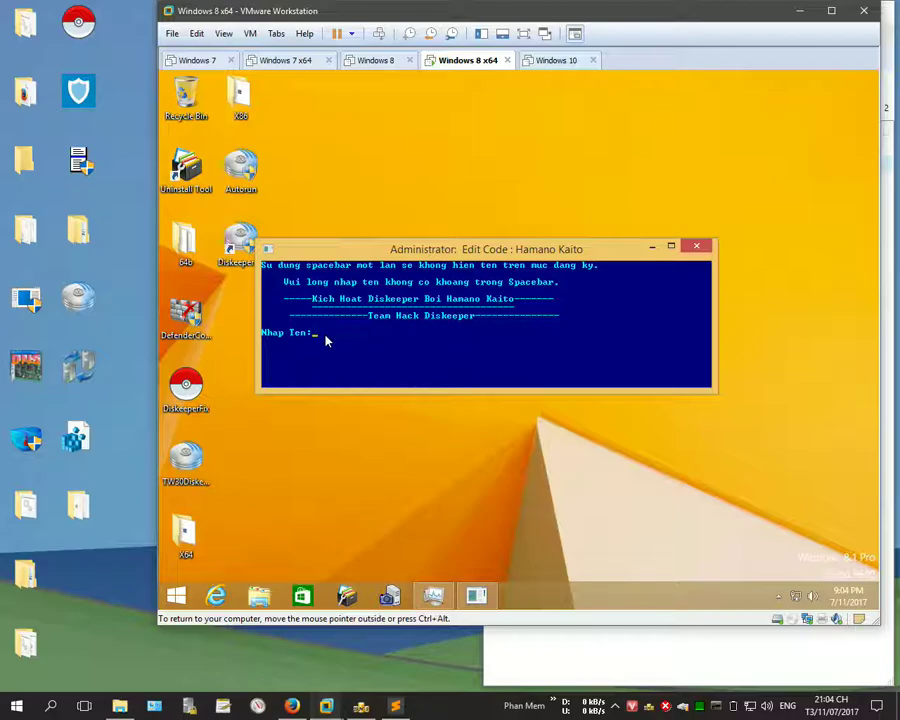
key("alt+Tab")
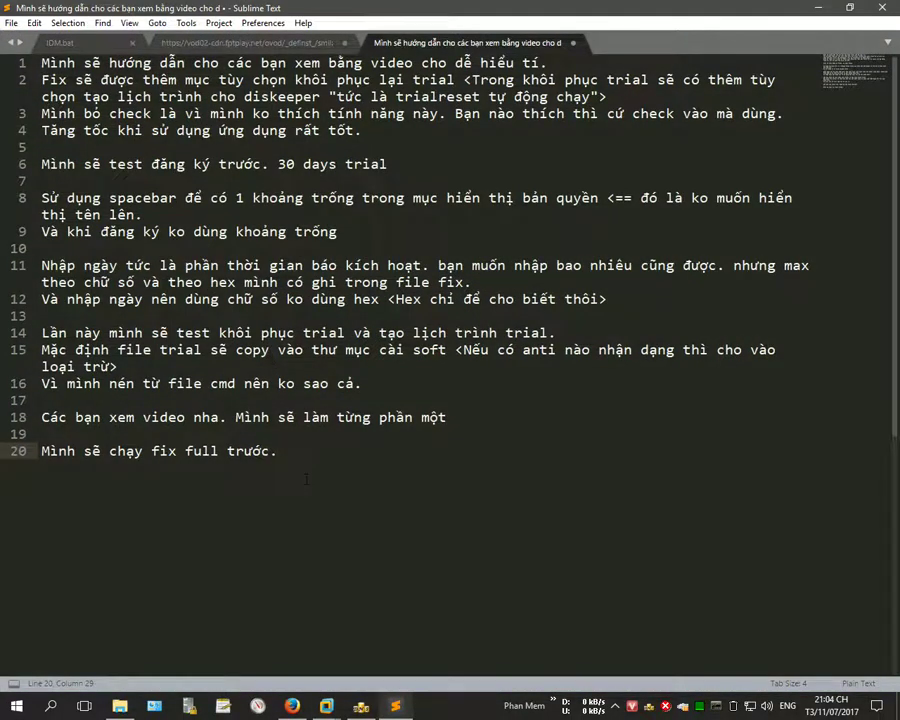
Step: Note an example registration name on line 20, then enter that name at the VM's prompt
type("Vì du minh muon ten la")
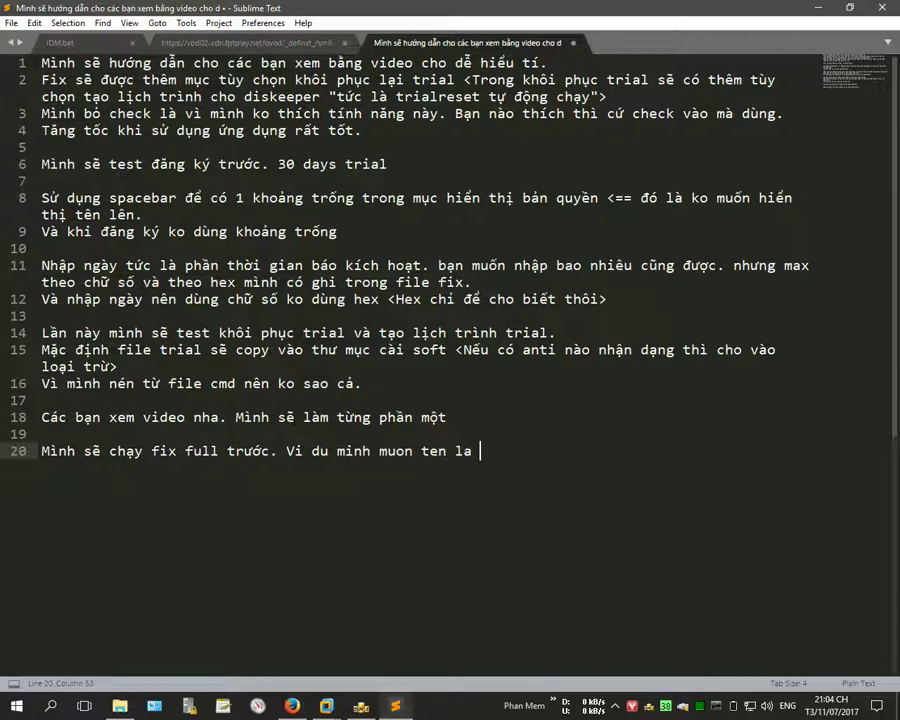
type(" hamanokaito")
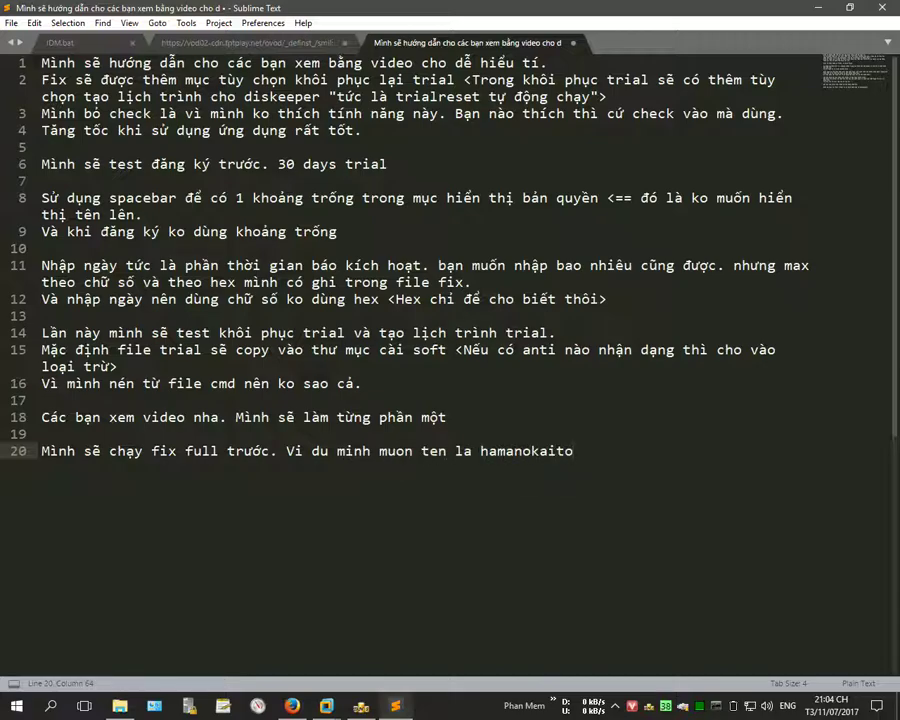
key("alt+Tab")
type("hamanokaito")
Step: Submit the registration name and highlight the note that any day count works
key("Return")
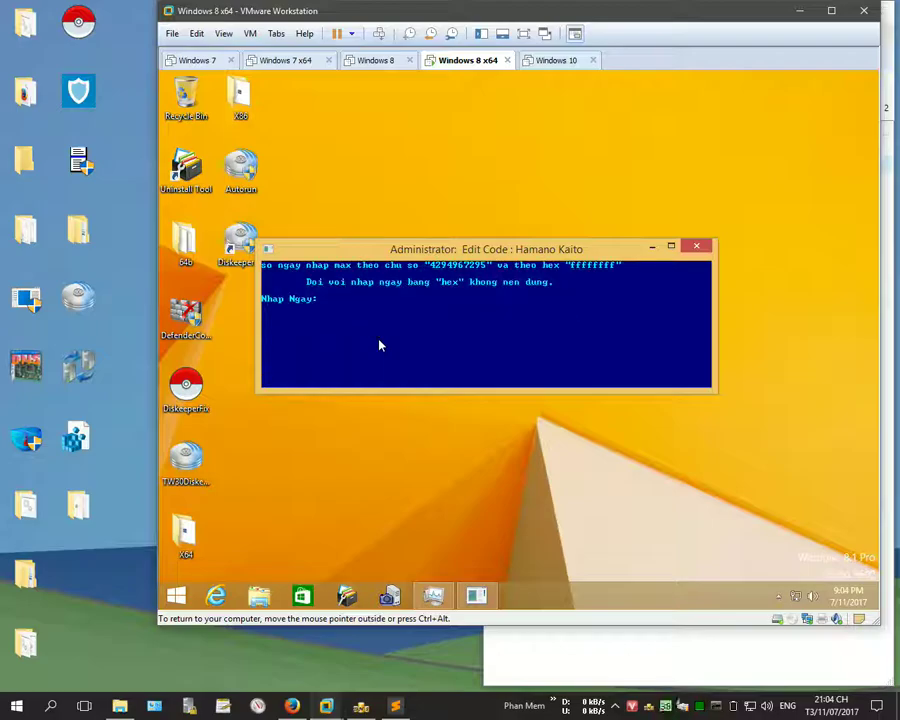
left_click(395, 705)
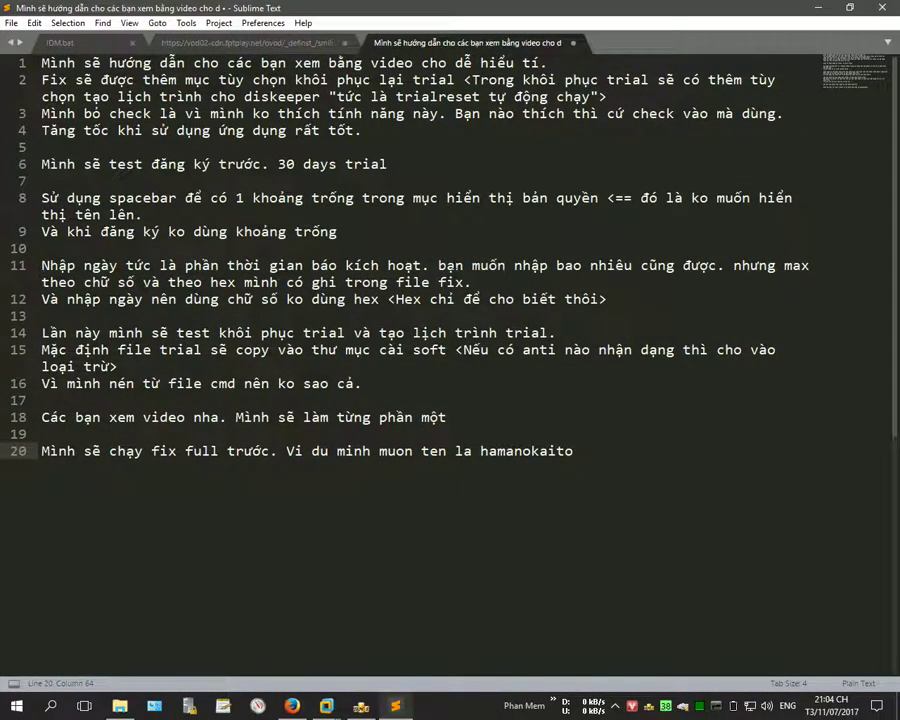
left_click_drag(438, 265, 725, 265)
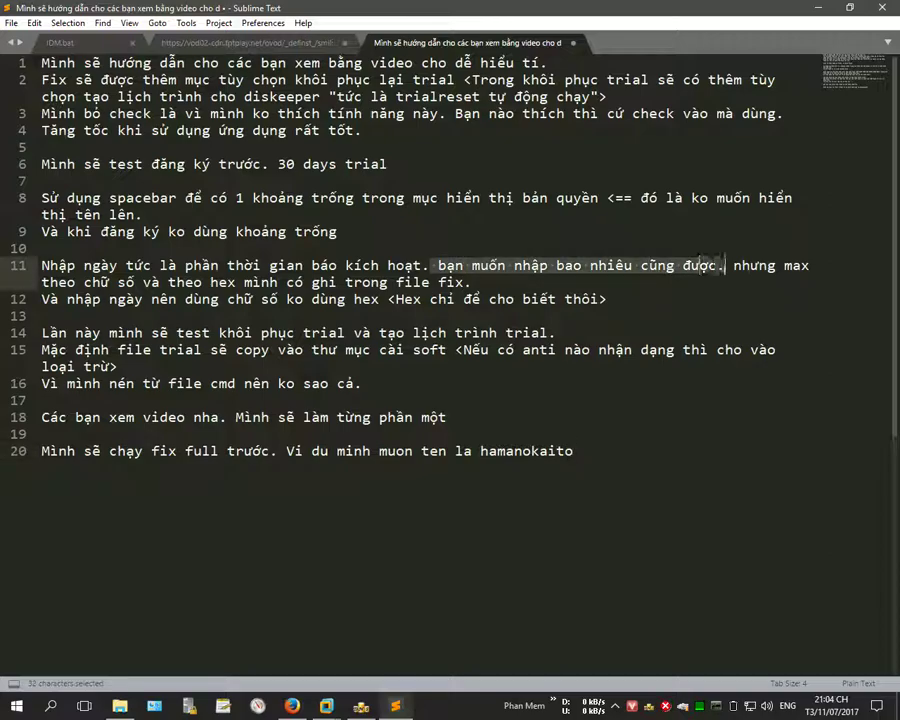
left_click(818, 7)
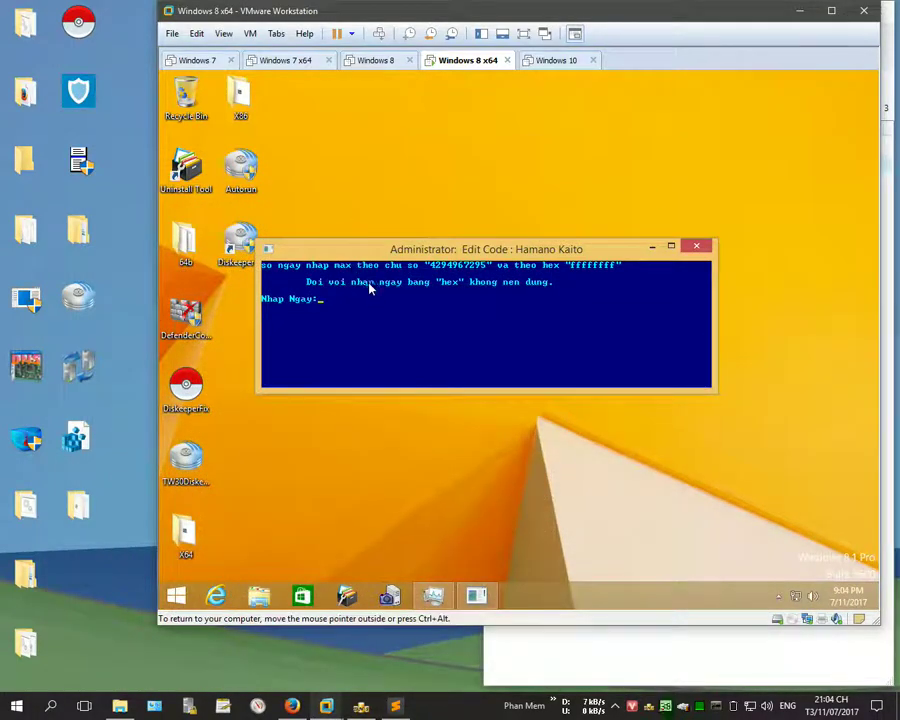
type("9999999999999999999")
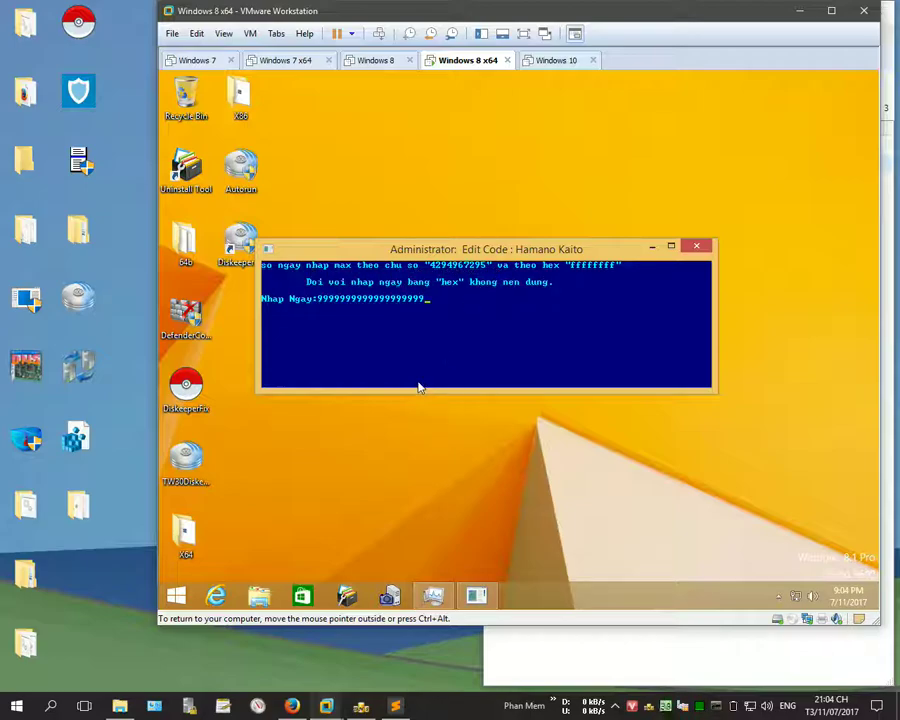
key("Return")
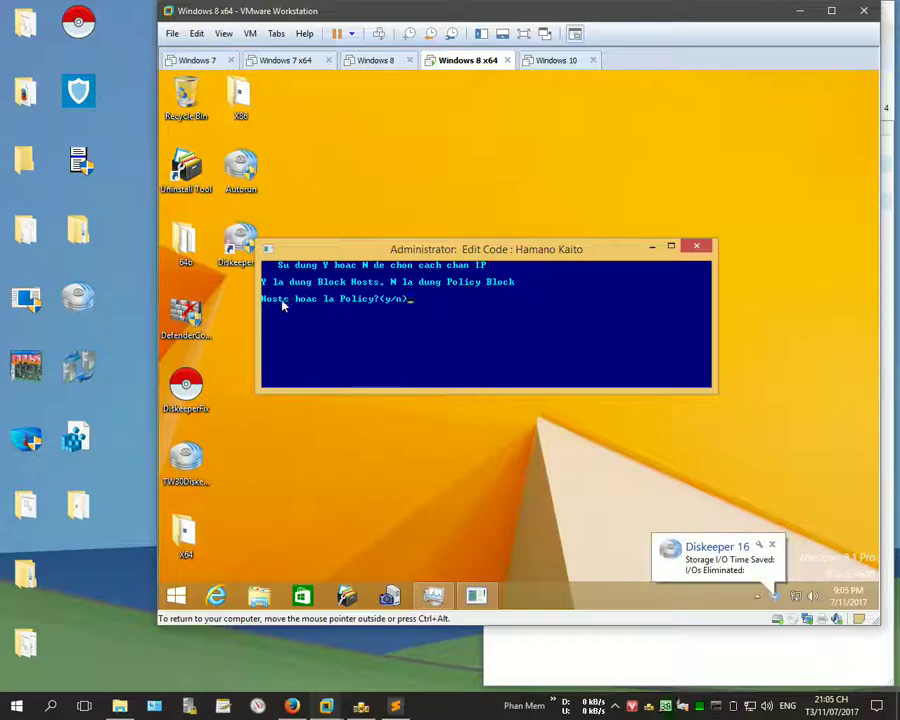
type("n")
key("Return")
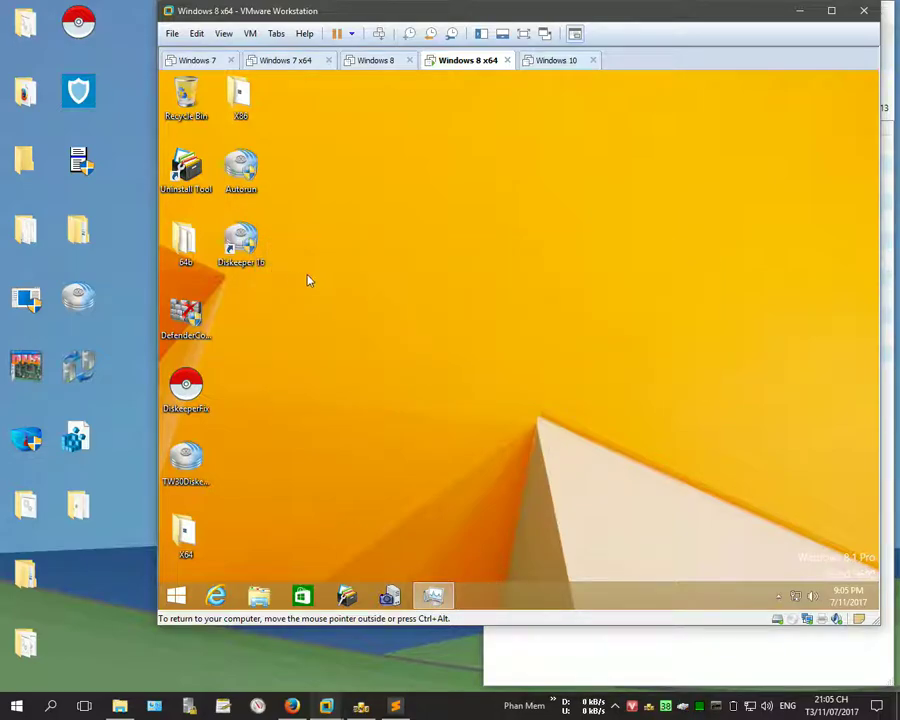
Step: Launch Diskeeper 16 with administrator consent, then open Control Panel's Administrative Tools
double_click(247, 252)
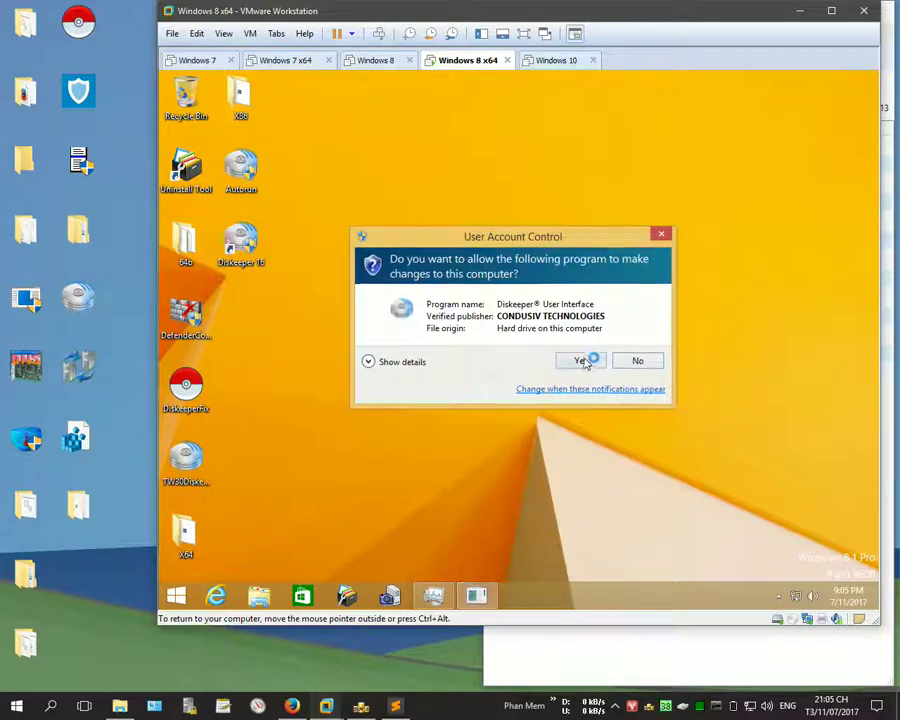
left_click(586, 359)
right_click(177, 597)
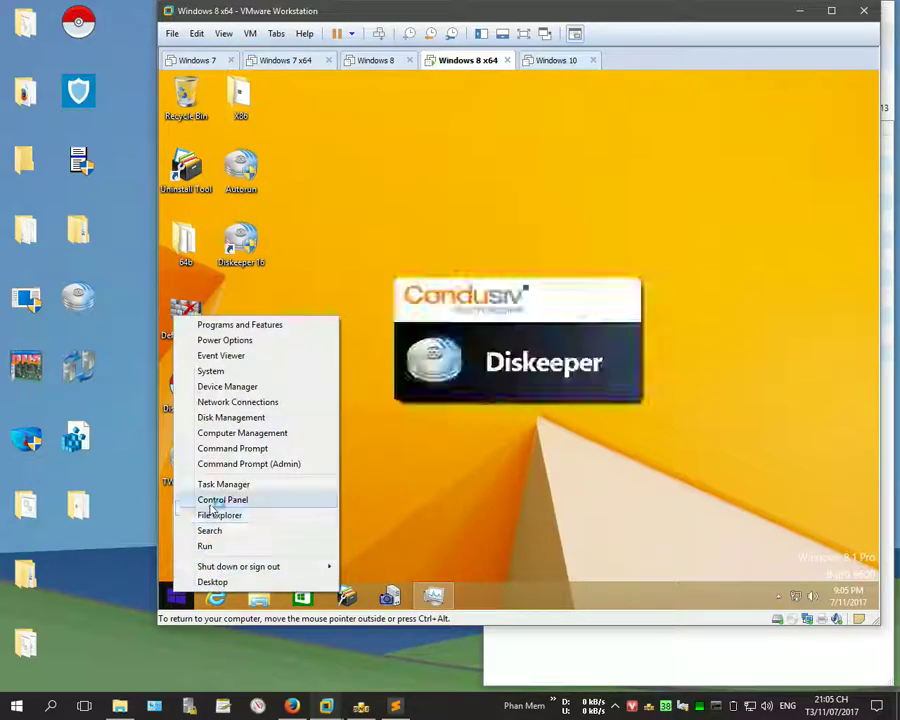
left_click(295, 497)
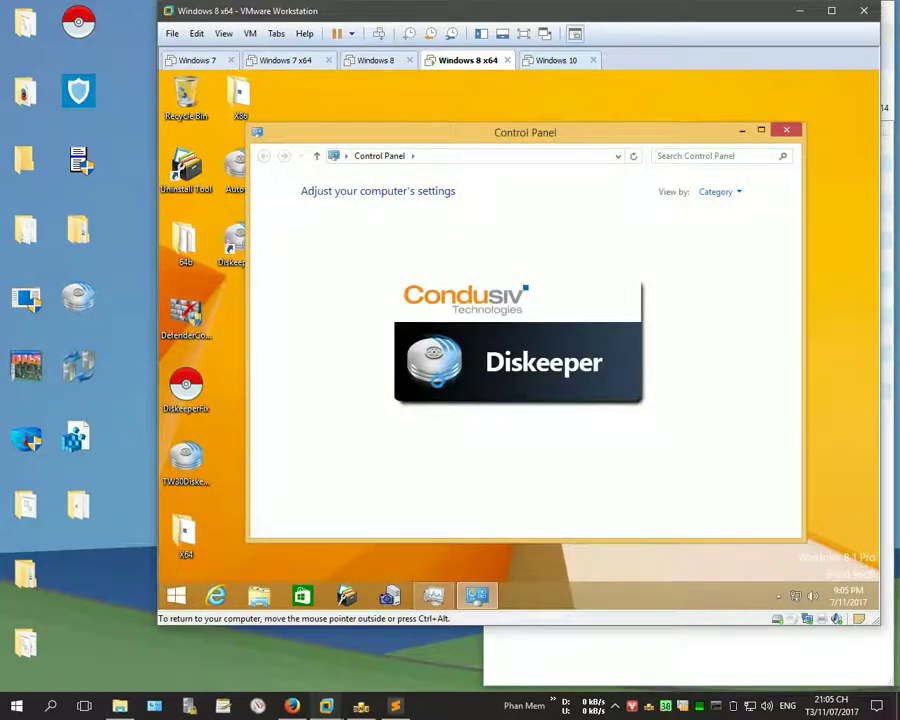
left_click(378, 232)
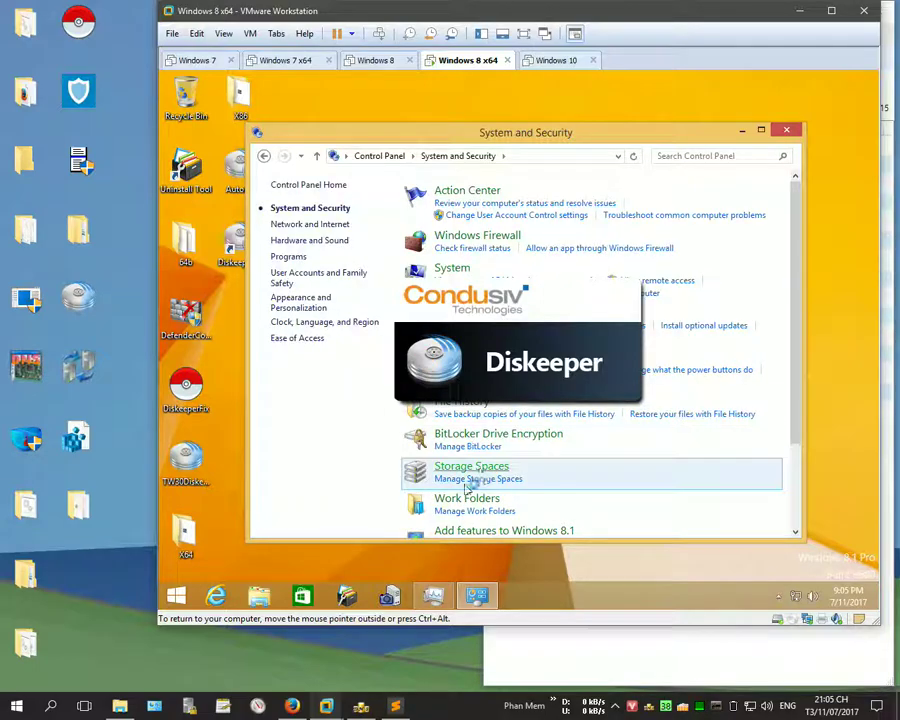
scroll(468, 490, "down", 1)
left_click(470, 499)
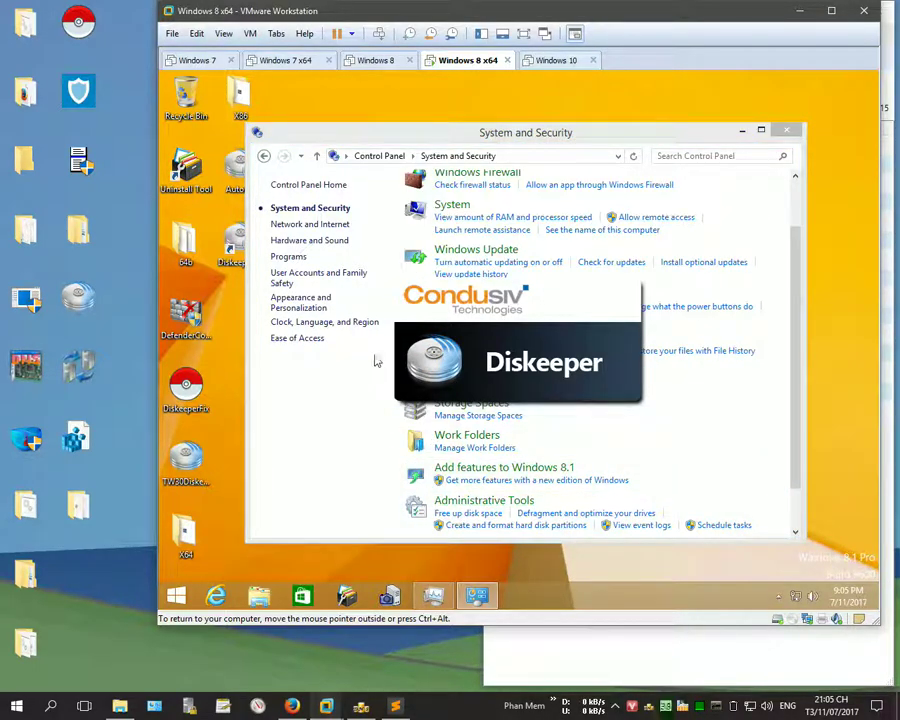
Step: Open Local Security Policy, hide the Control Panel windows, open Task Manager, and bring Local Security Policy forward
left_click_drag(494, 150, 438, 99)
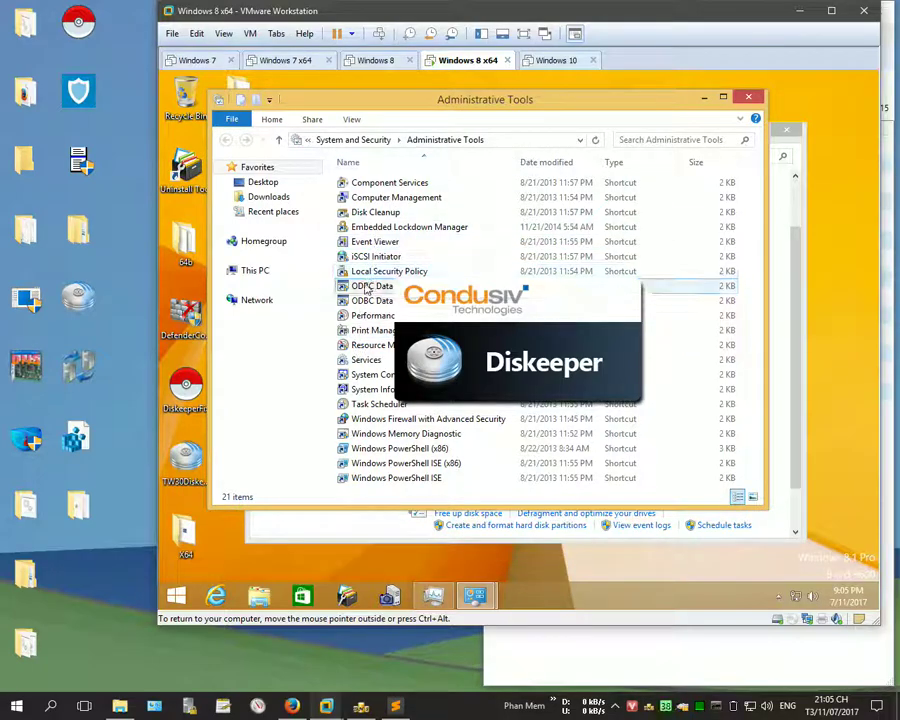
left_click(375, 271)
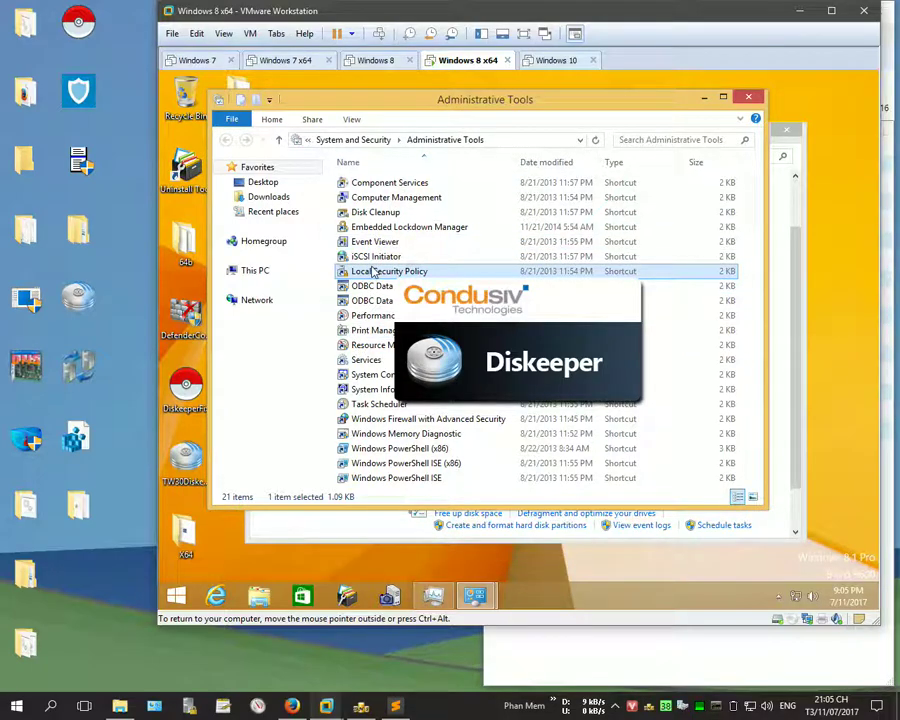
left_click(702, 99)
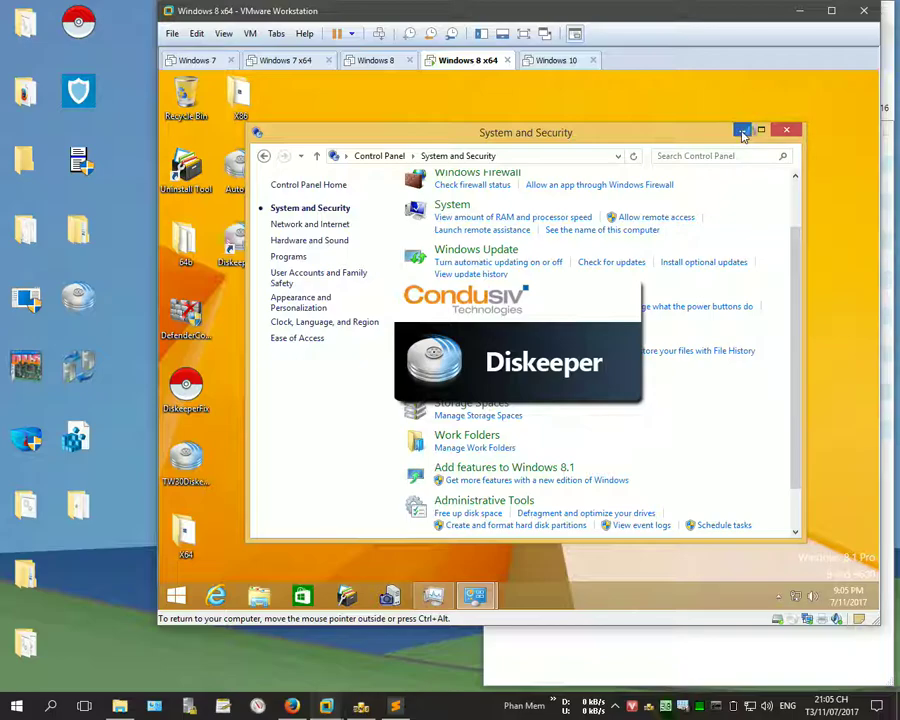
left_click(743, 131)
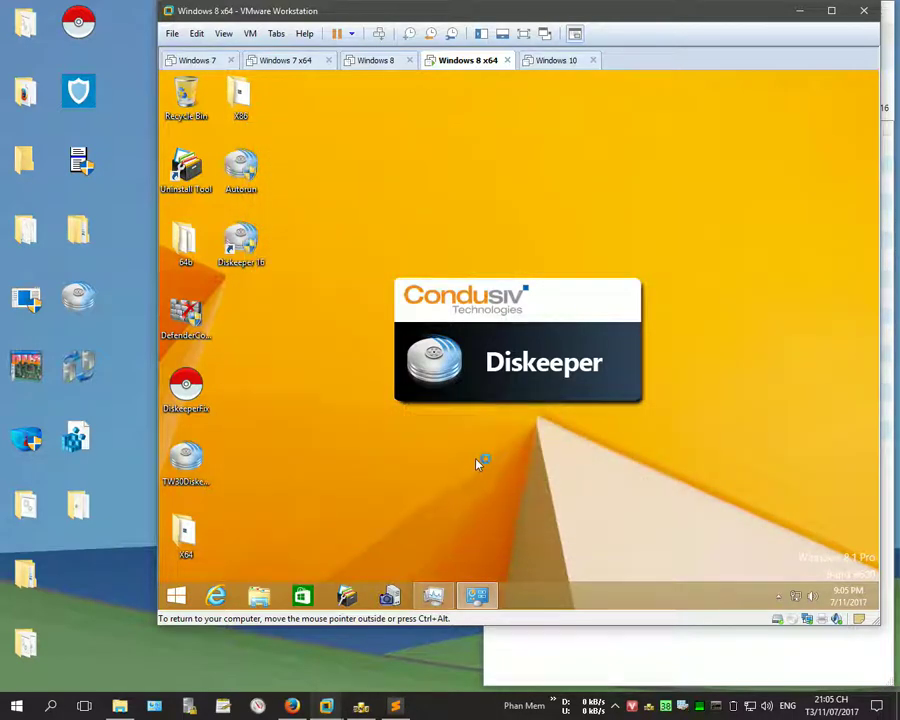
left_click(779, 596)
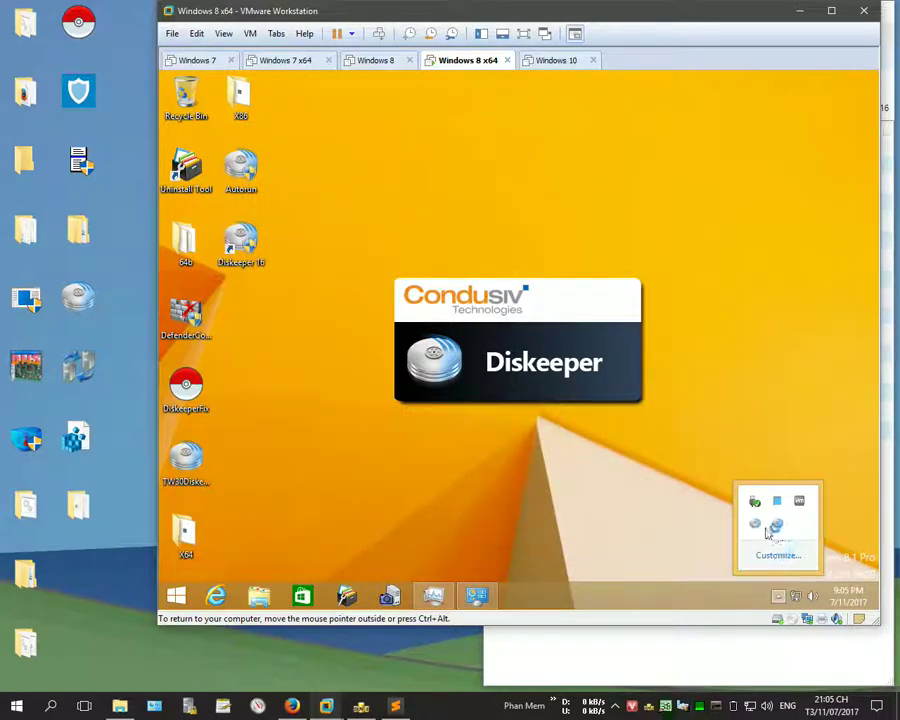
key("ctrl+shift+Escape")
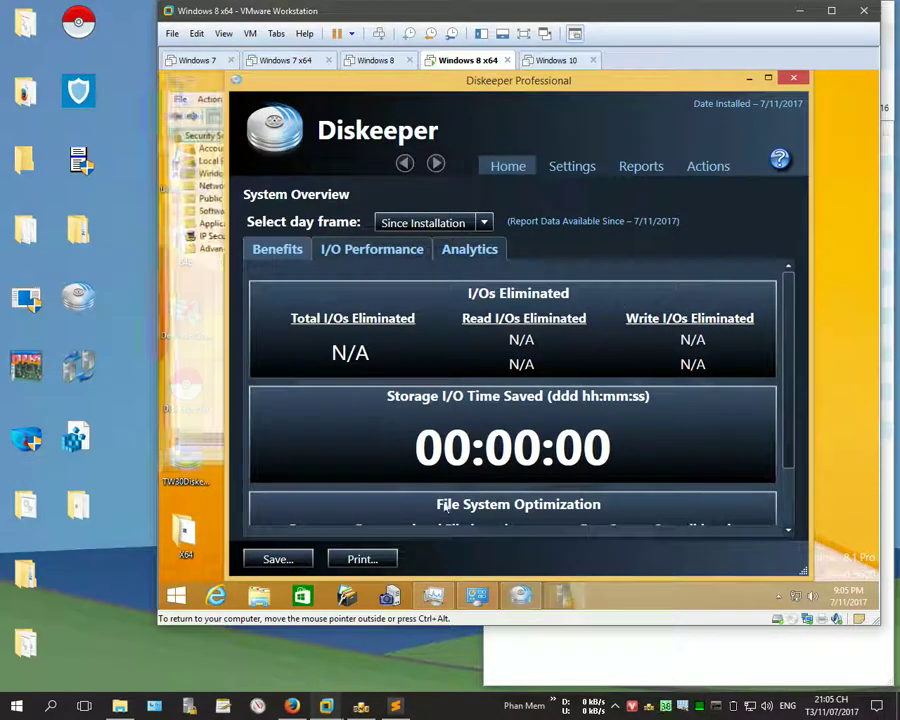
scroll(790, 345, "down", 2)
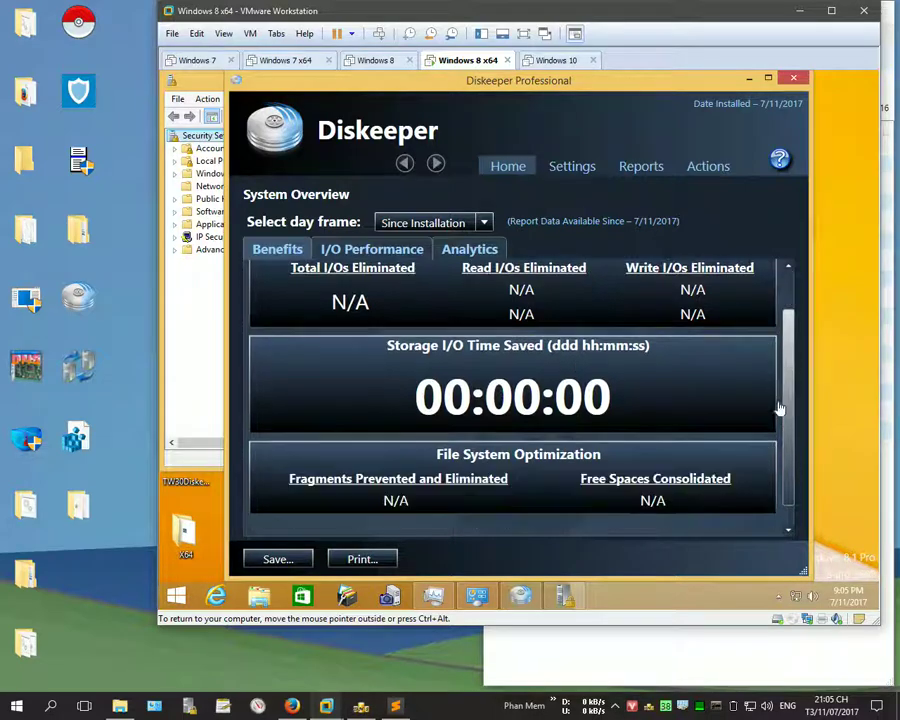
scroll(783, 351, "up", 3)
left_click(180, 334)
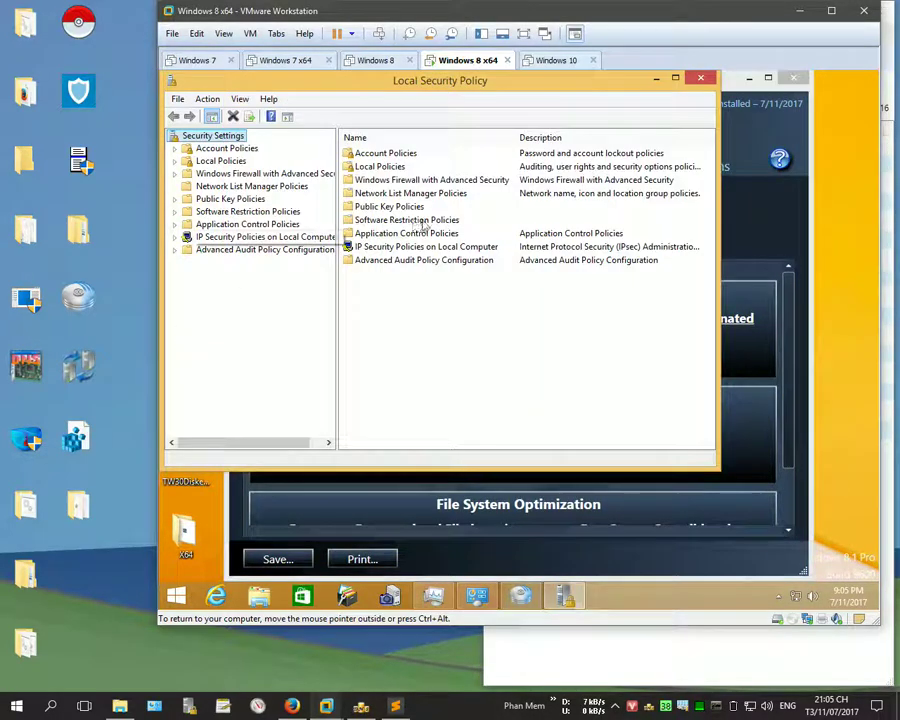
Step: Inspect the Block IP policy's Domain rule filter list of Diskeeper and Condusiv addresses, then cancel out unchanged
double_click(415, 249)
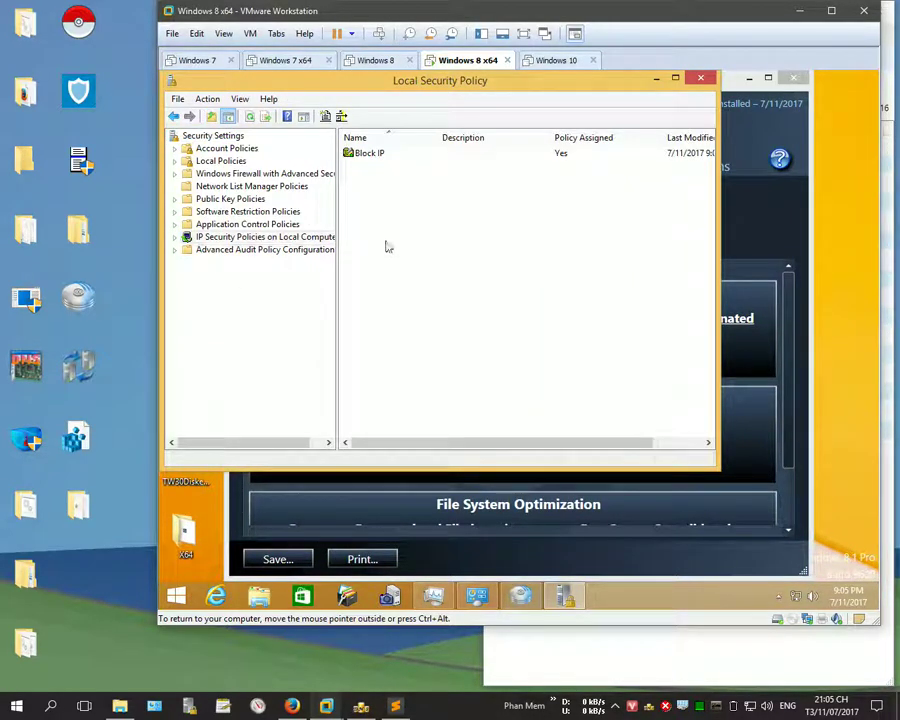
left_click(386, 157)
double_click(386, 157)
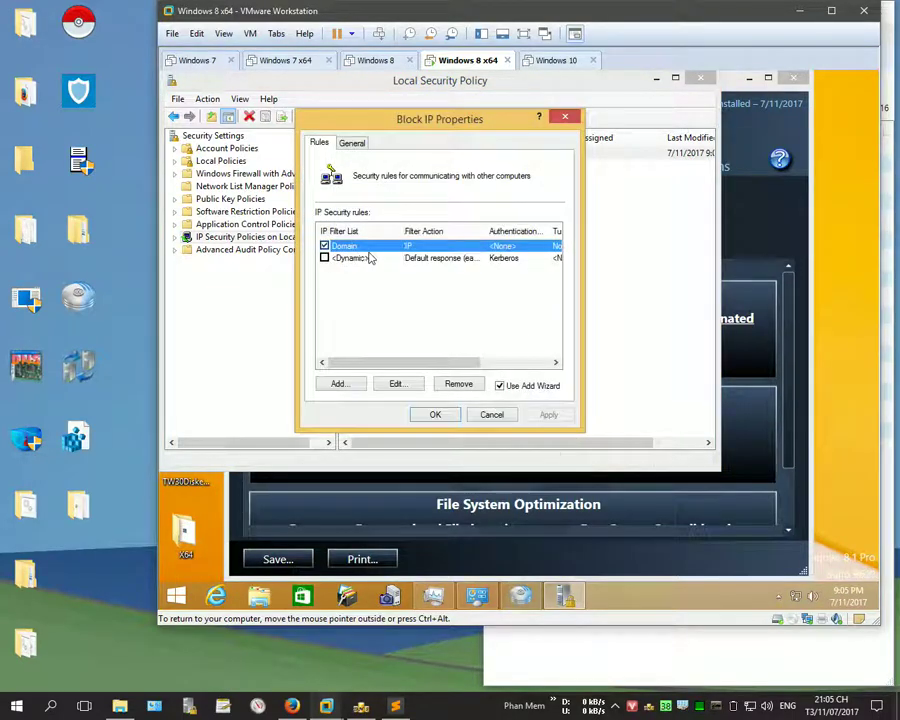
double_click(369, 250)
double_click(376, 259)
left_click_drag(394, 368, 462, 368)
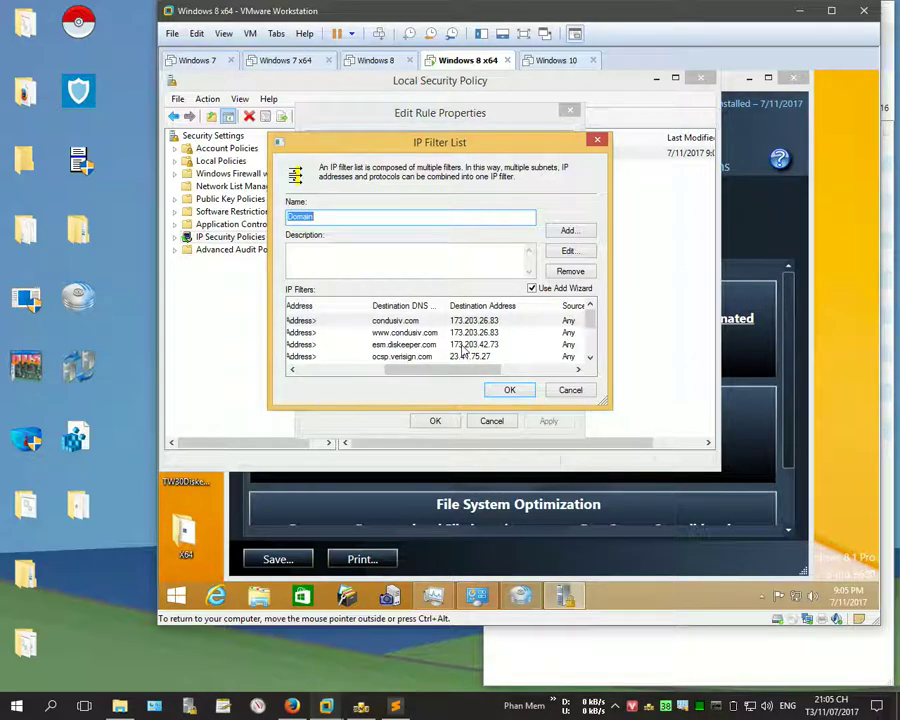
left_click_drag(590, 313, 589, 366)
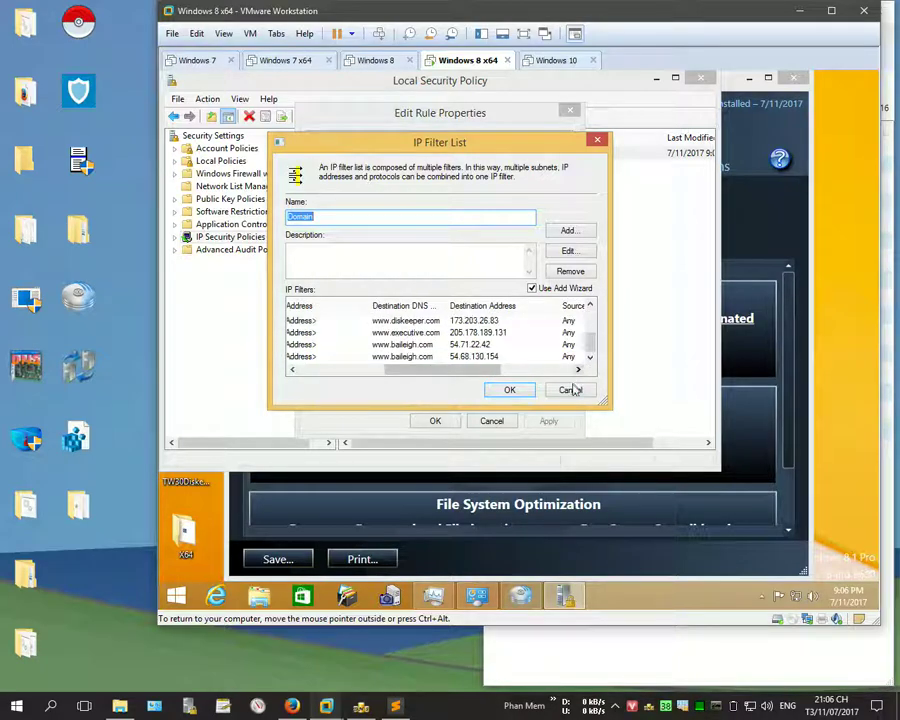
left_click(570, 389)
left_click(491, 421)
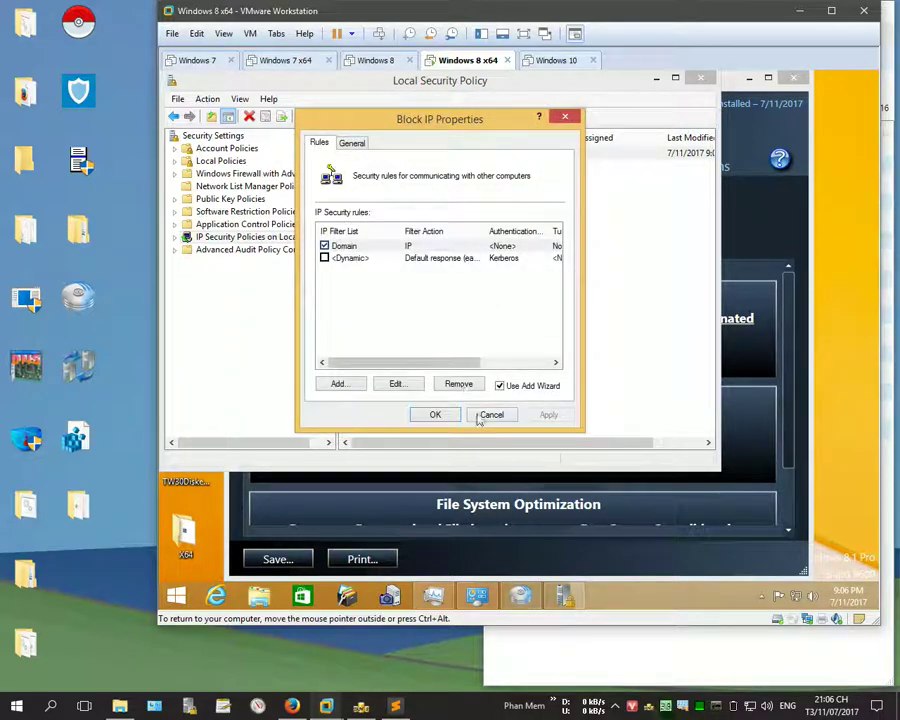
left_click(487, 412)
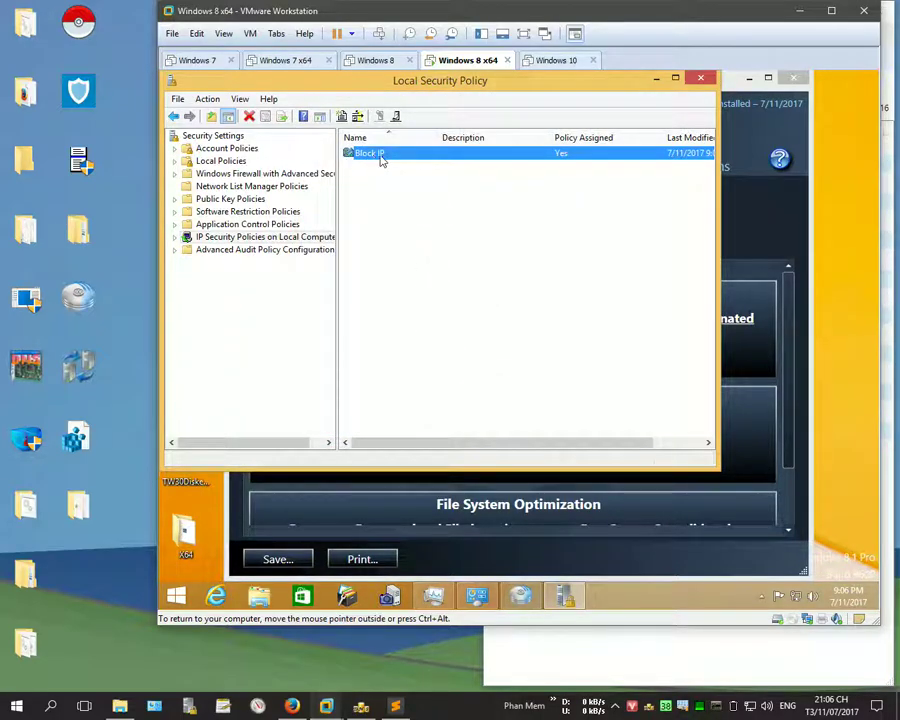
Step: Add line 21 'Đó là block bằng policy' to the notes and minimize Sublime Text
key("alt+Tab")
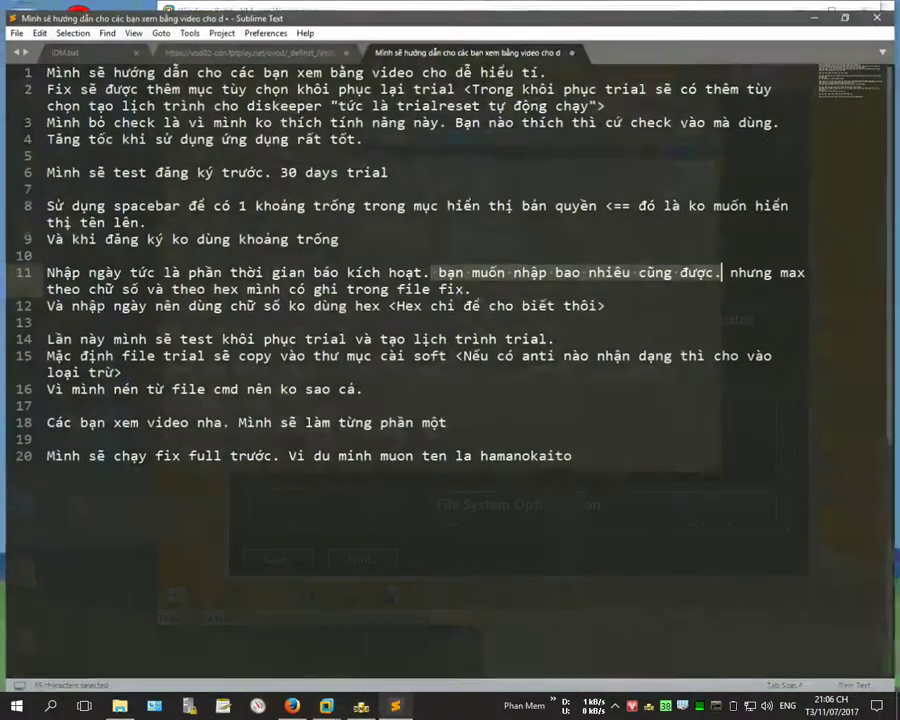
key("Return")
type("Do là blo")
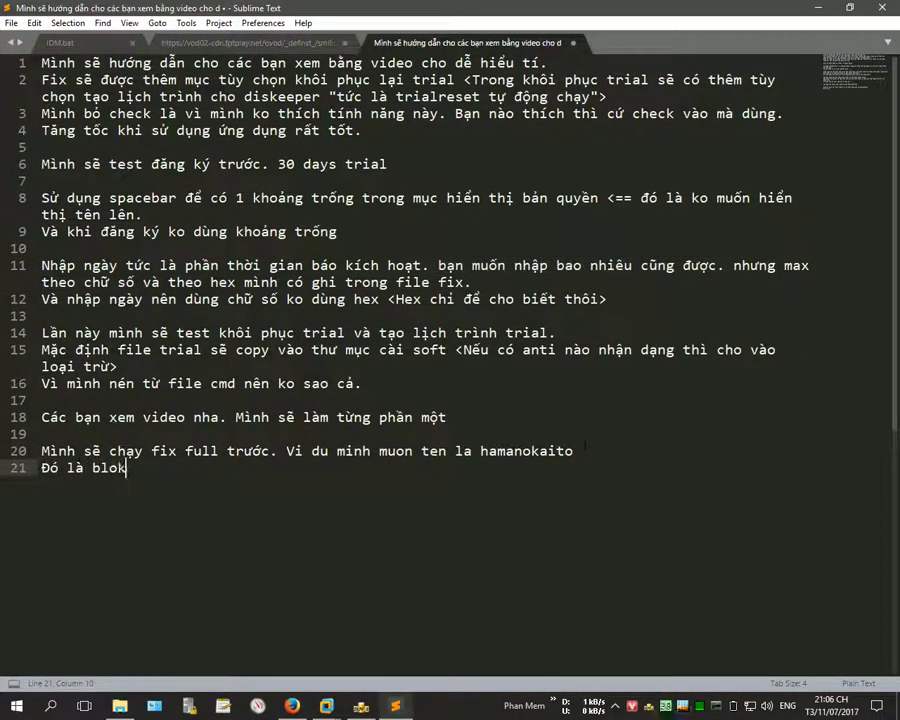
type("ck bang policy")
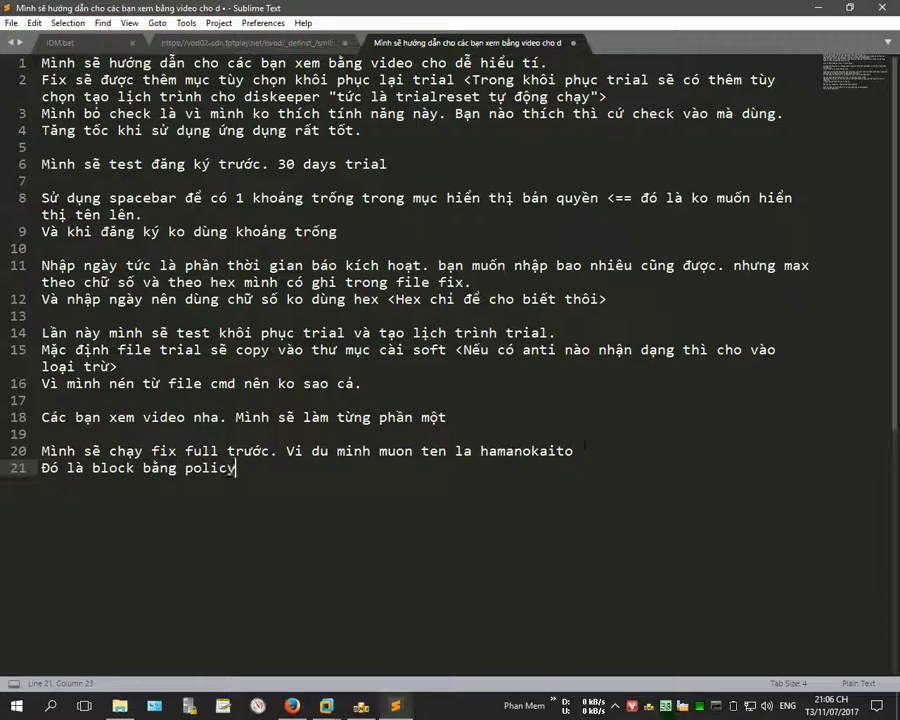
left_click(817, 7)
Step: Close Local Security Policy and optimize the System Reserved volume through Diskeeper's Manual Operations
left_click(700, 80)
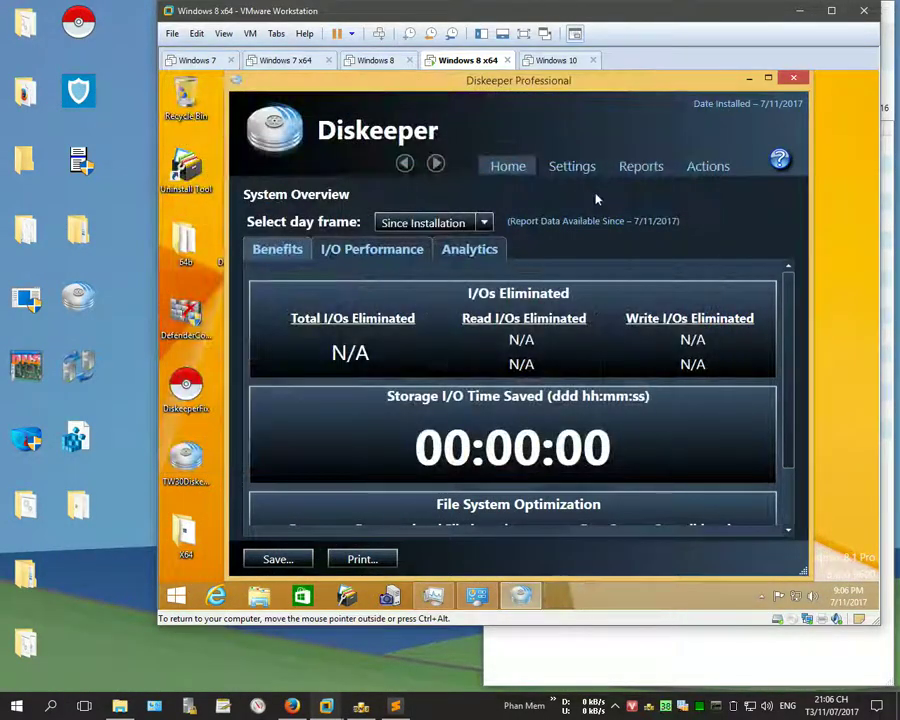
left_click(717, 193)
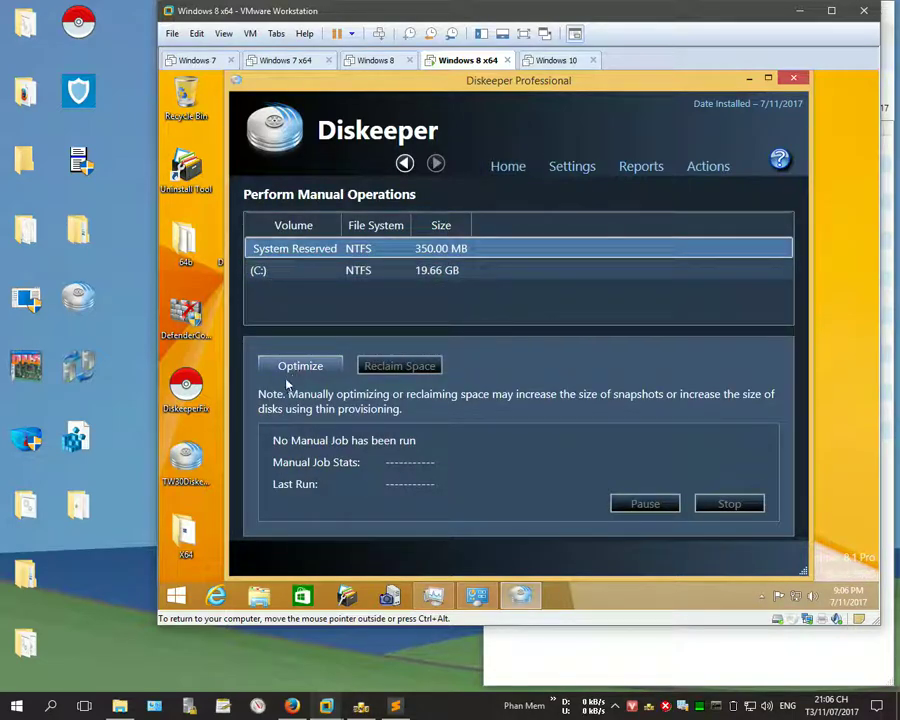
left_click(295, 368)
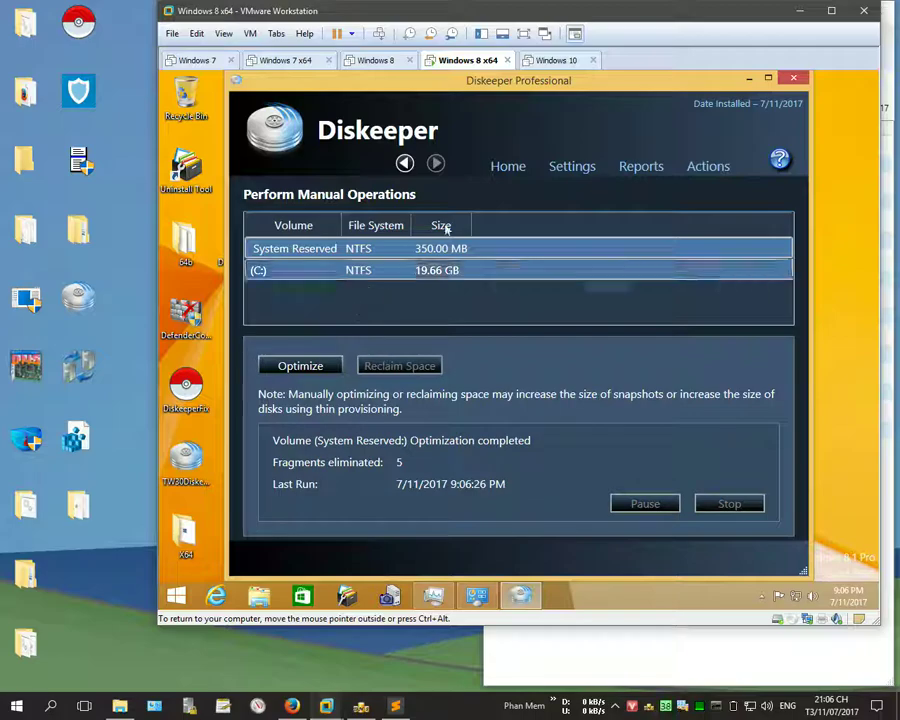
Step: Refresh Diskeeper's system overview to show 653 I/Os eliminated, then close Diskeeper
left_click(497, 166)
left_click(708, 166)
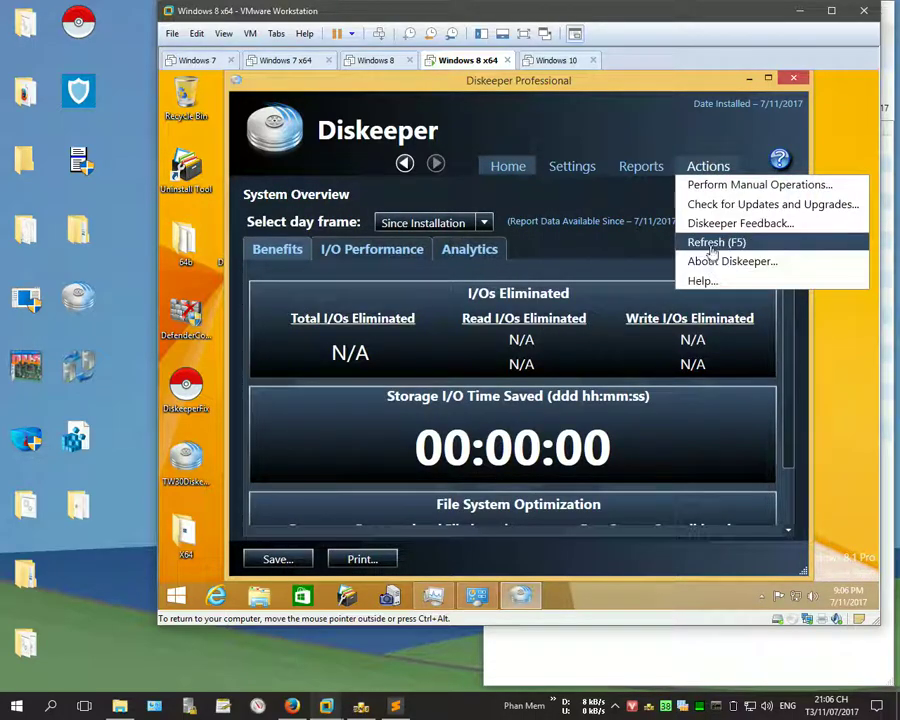
left_click(707, 254)
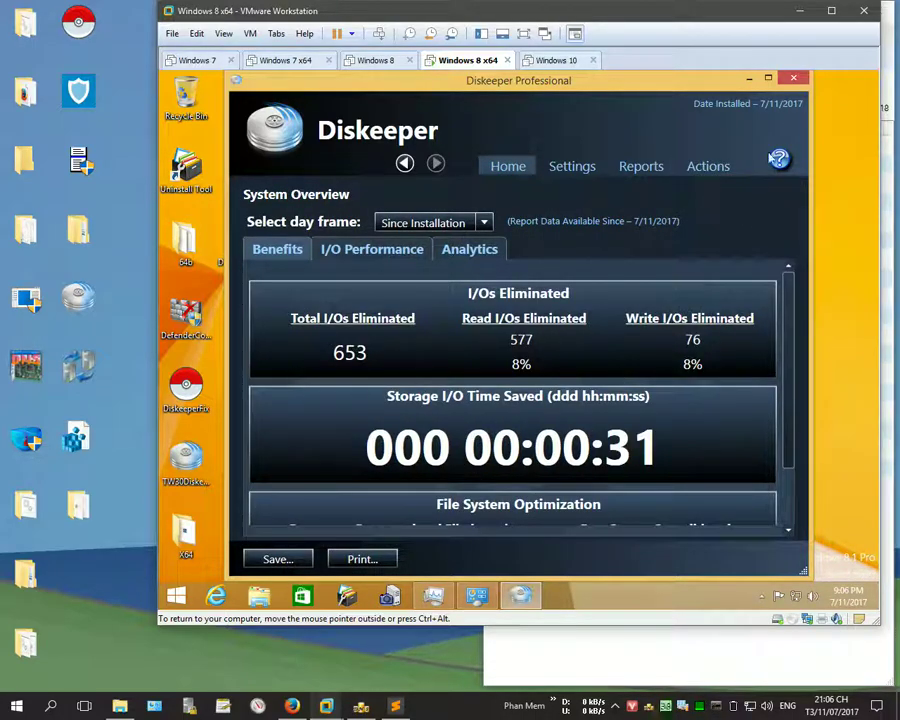
left_click(800, 79)
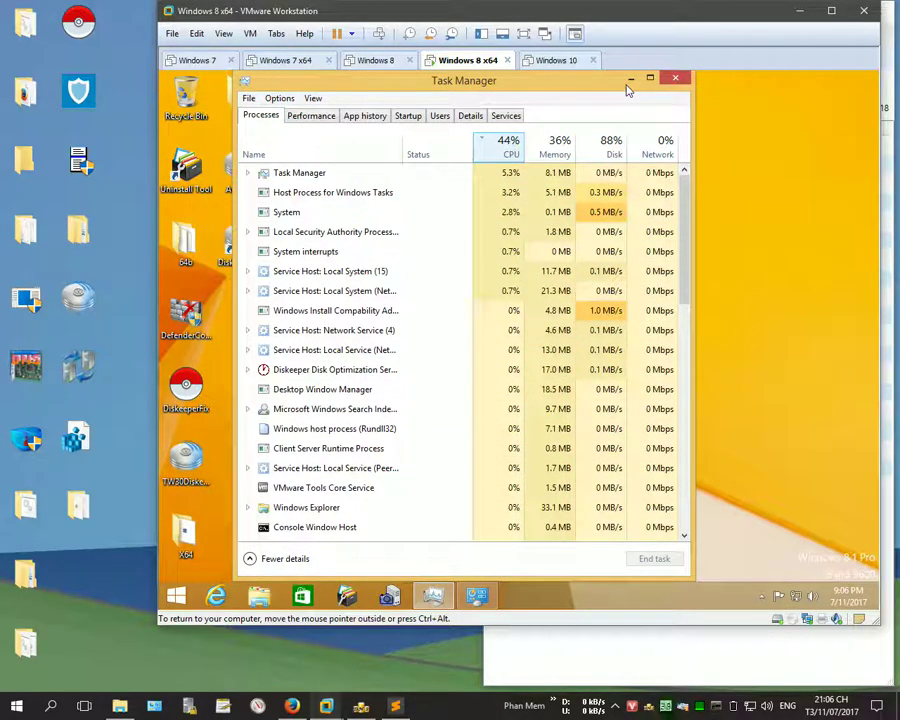
Step: Add line 23 'Giờ mình sẽ test khôi phục trial' to the notes, then relaunch DiskeeperFix in the VM
left_click(394, 706)
key("Return")
key("Return")
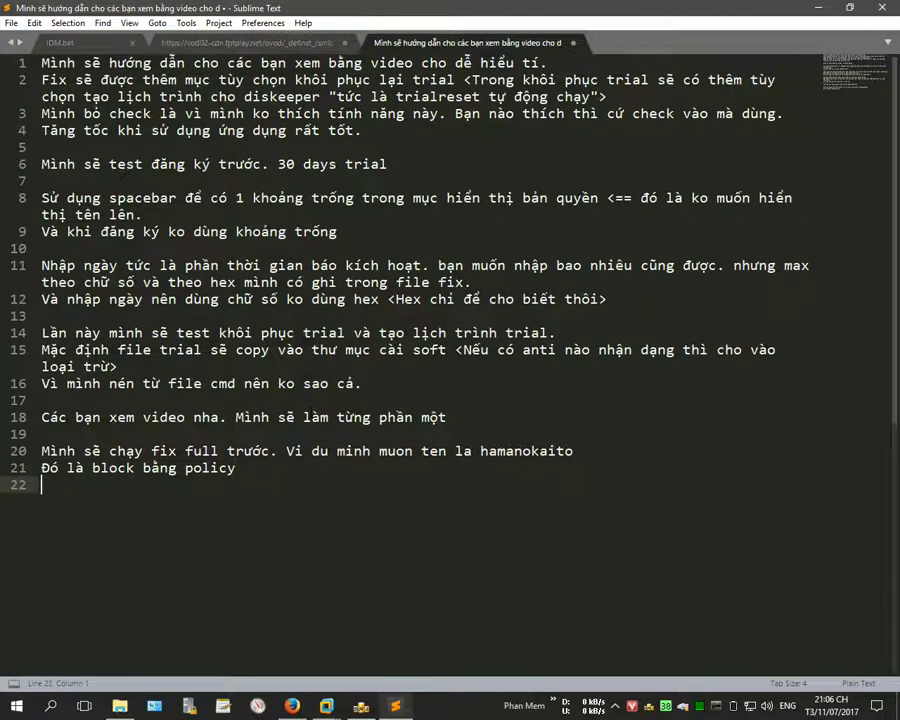
type("Gio minh sex test")
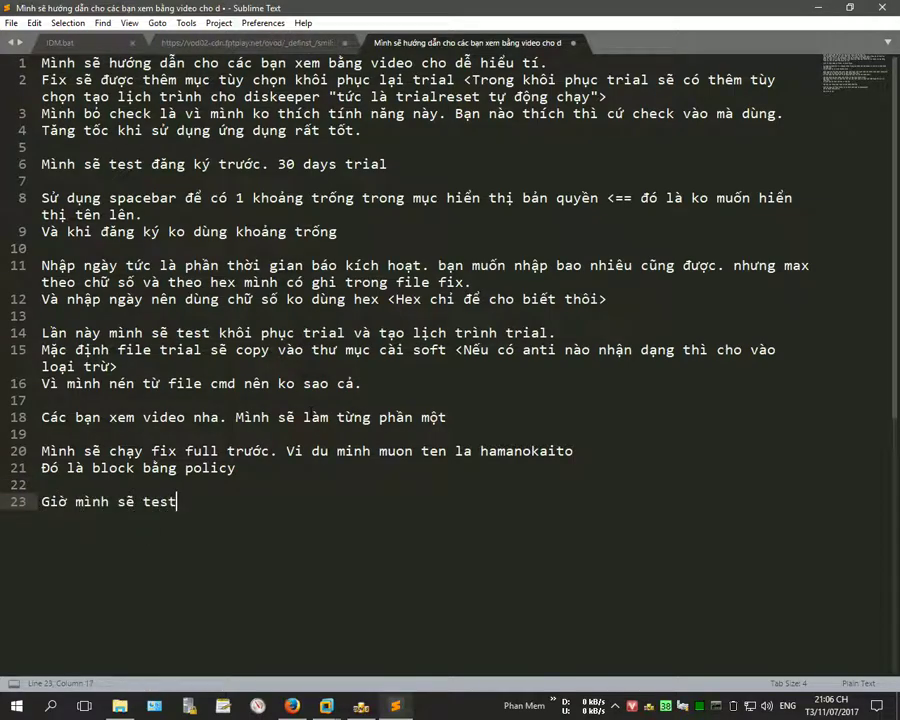
type(" khôi ph")
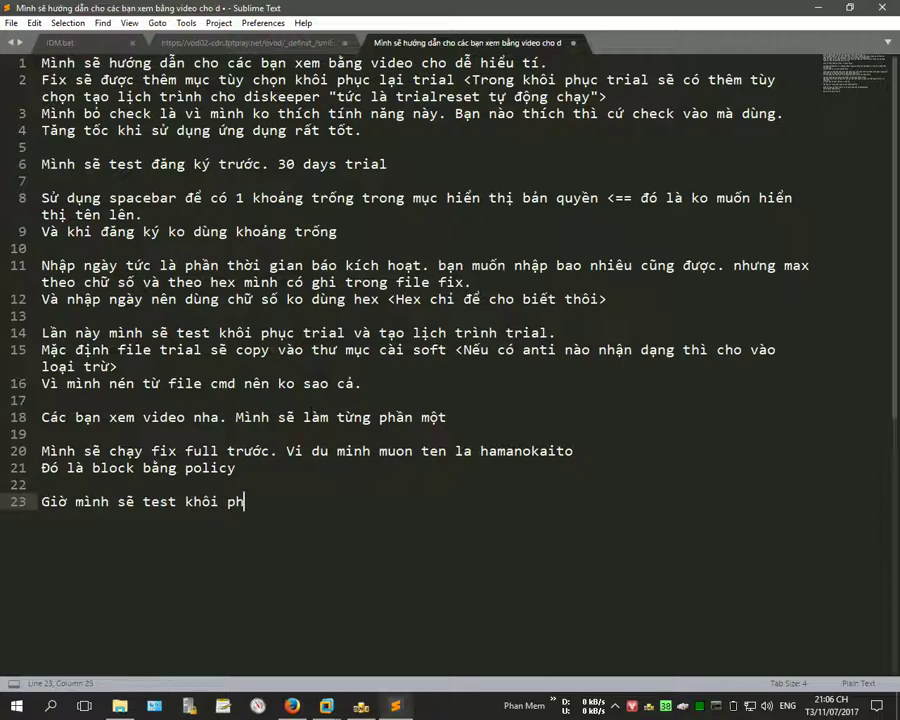
type("ial")
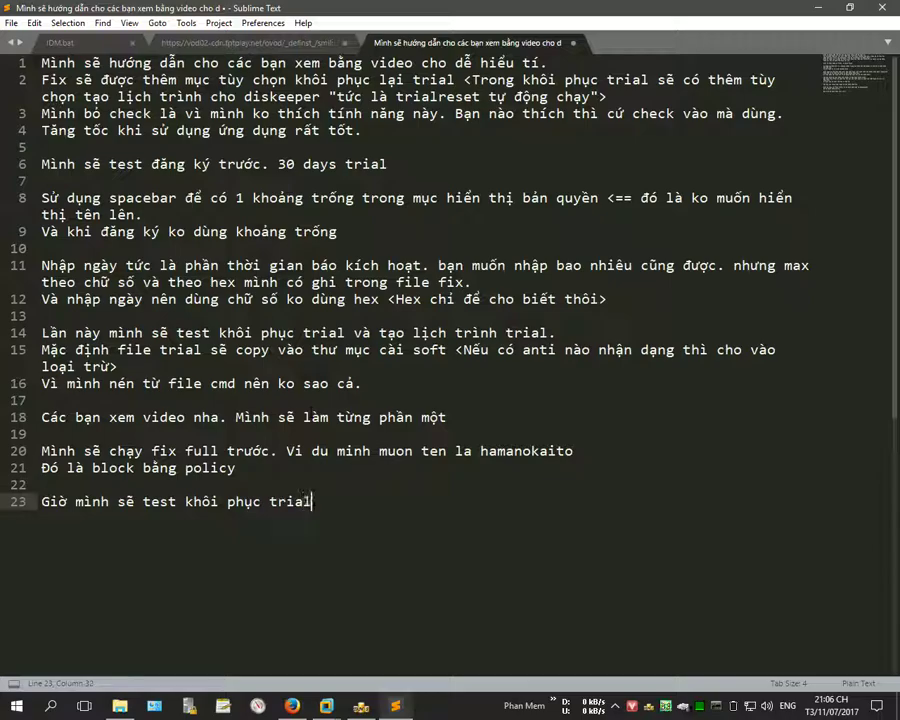
left_click(828, 14)
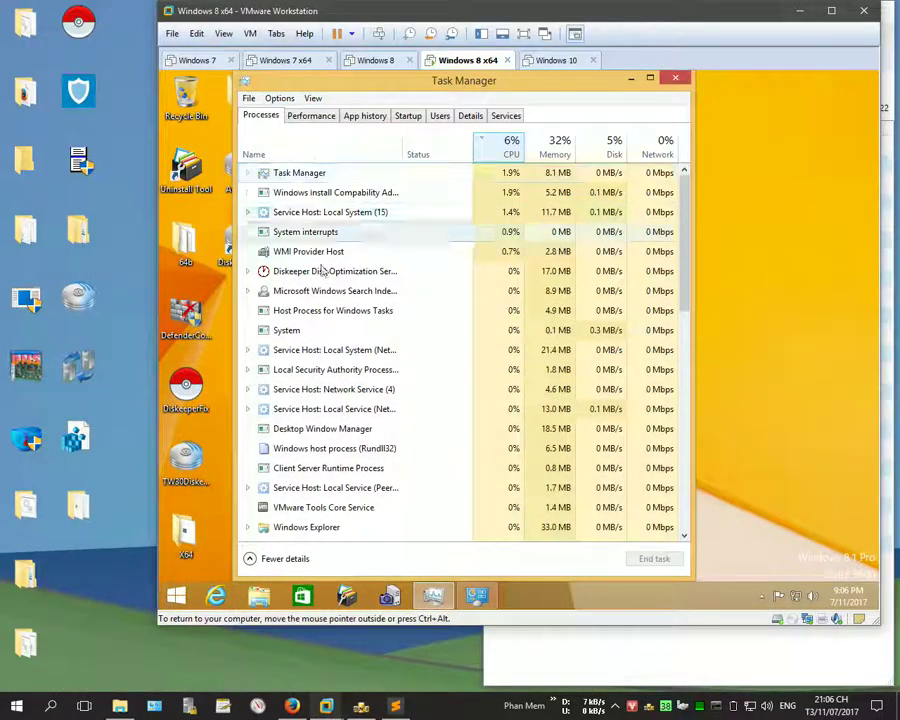
double_click(186, 388)
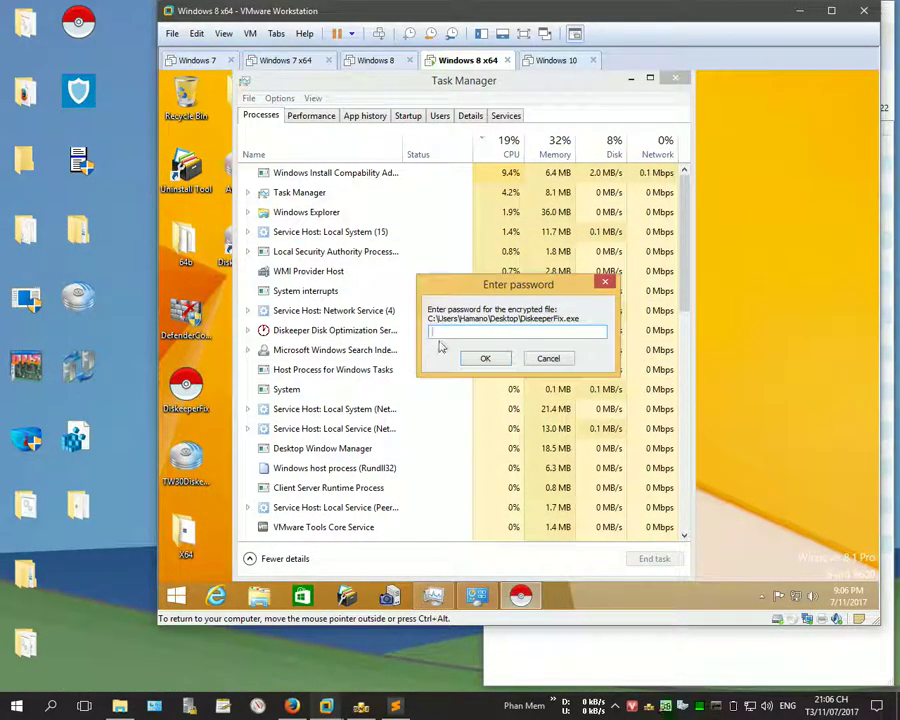
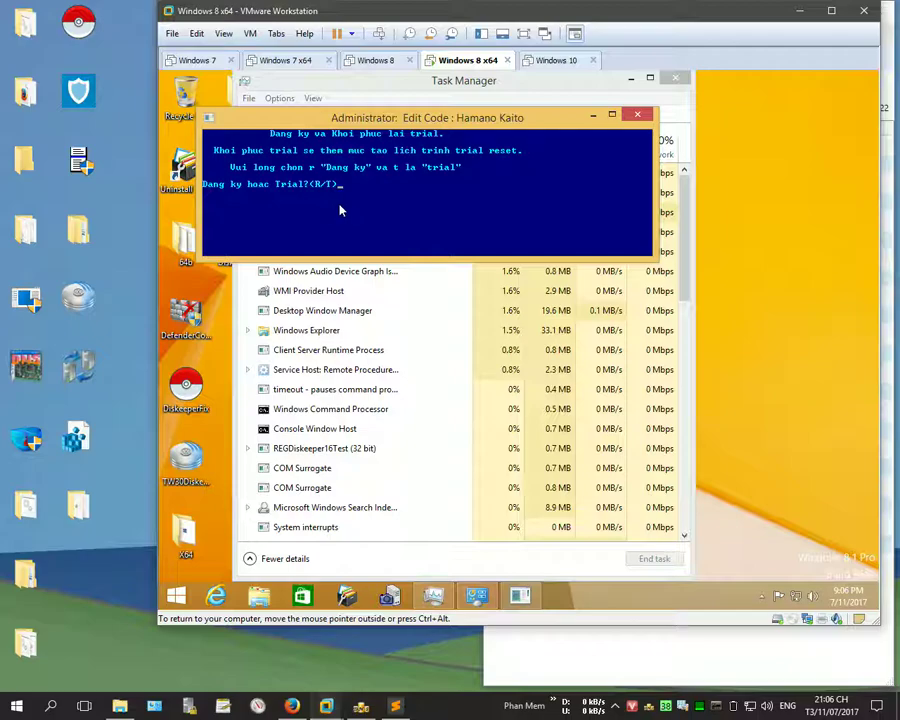
Step: Reset the Diskeeper trial with option t, then choose option 1 to create a new schedule
type("t")
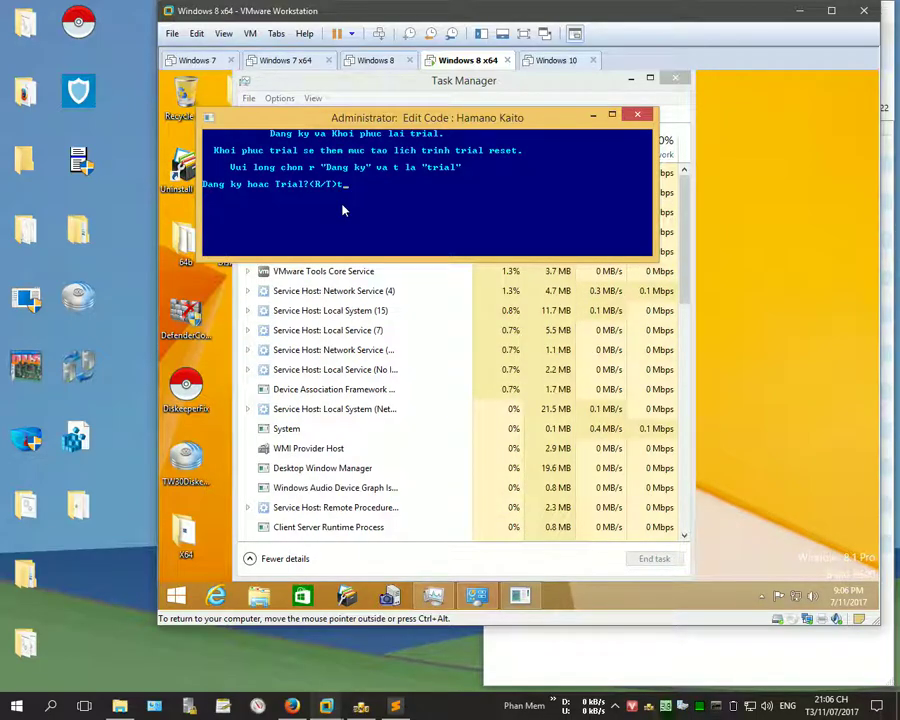
key("Return")
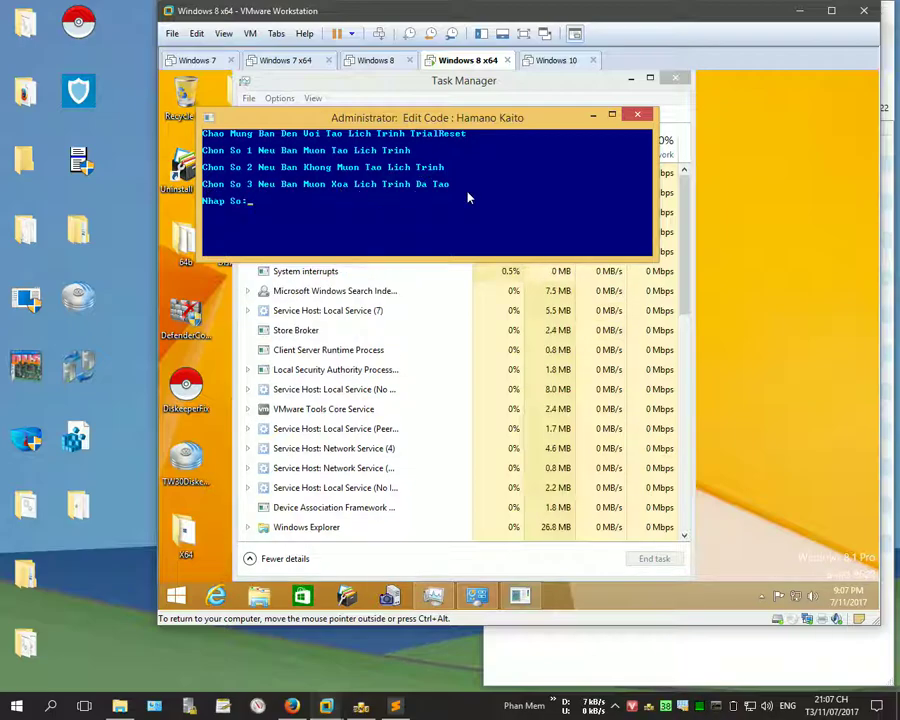
type("1")
key("Return")
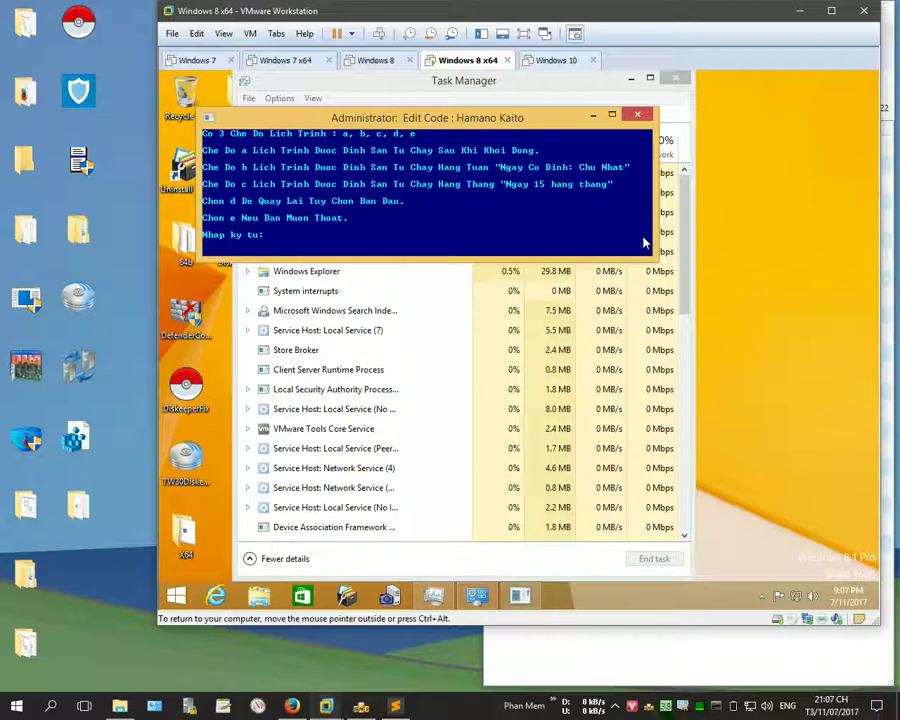
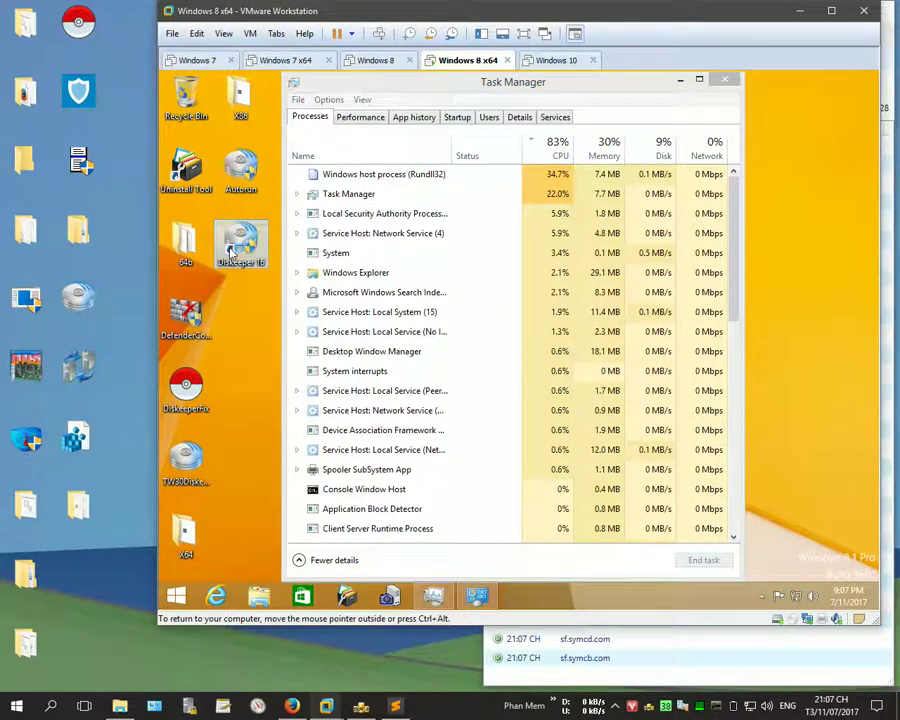
Step: Launch Diskeeper with administrator rights, approving the UAC prompt
double_click(232, 255)
left_click(579, 359)
left_click(237, 244)
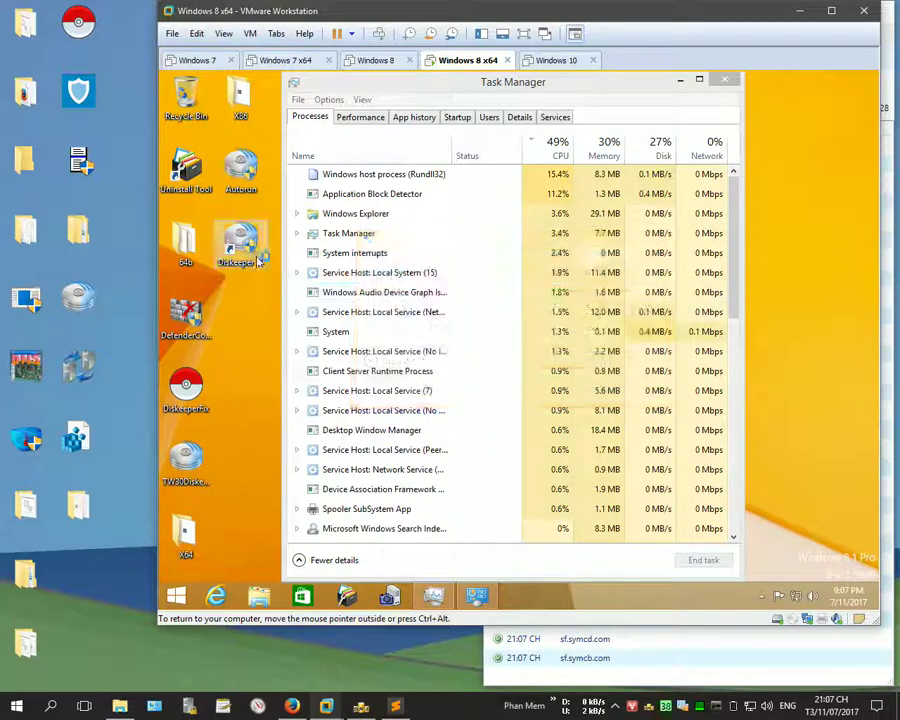
right_click(242, 243)
left_click(285, 282)
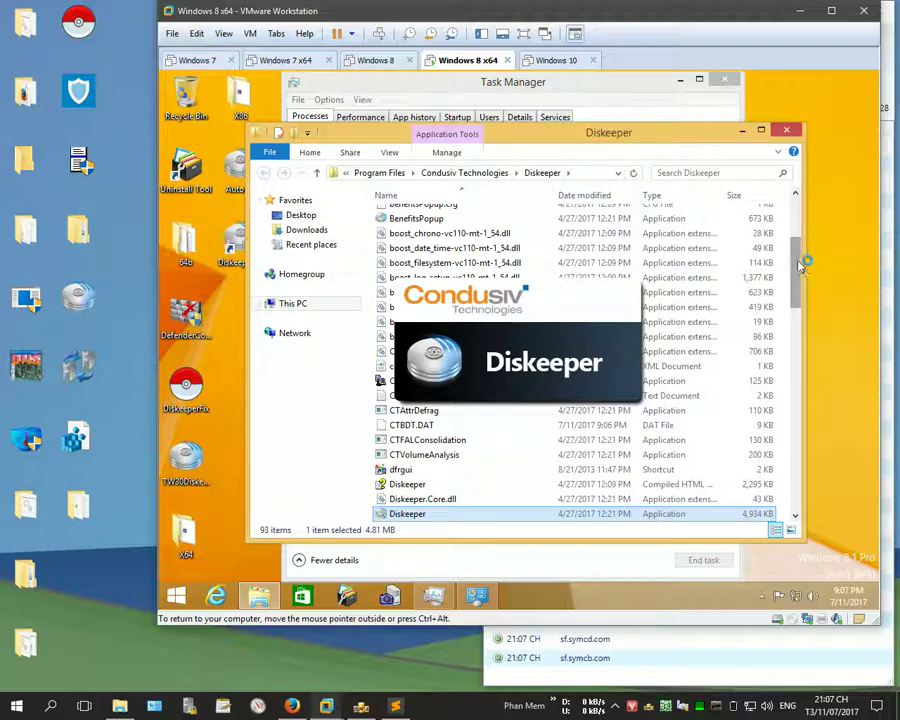
Step: Select the TrialReset program file, then start Task Scheduler from Administrative Tools
left_click_drag(800, 265, 792, 466)
left_click(405, 455)
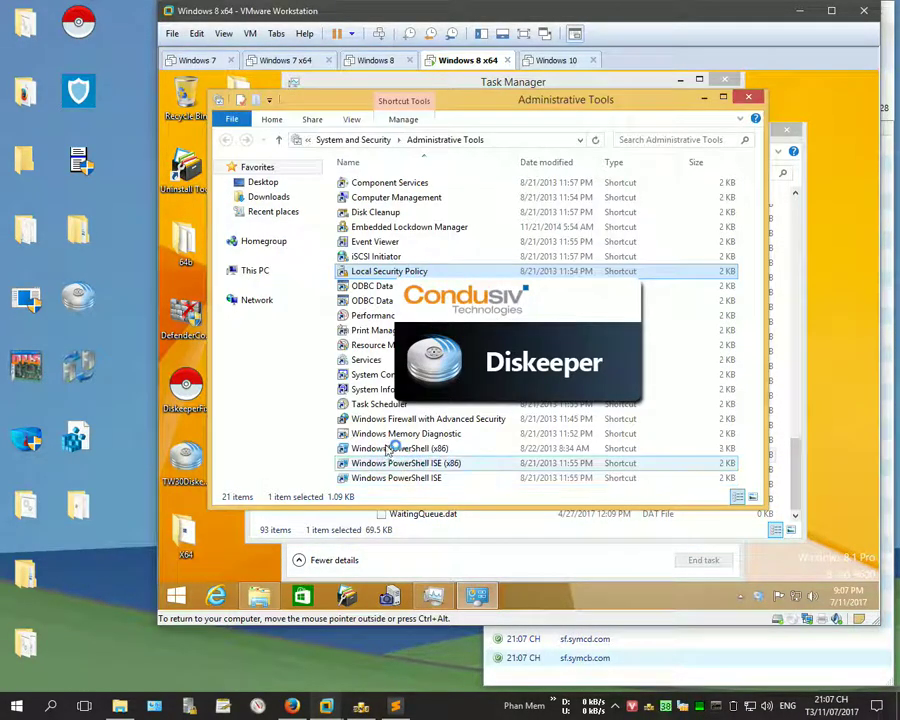
left_click(362, 405)
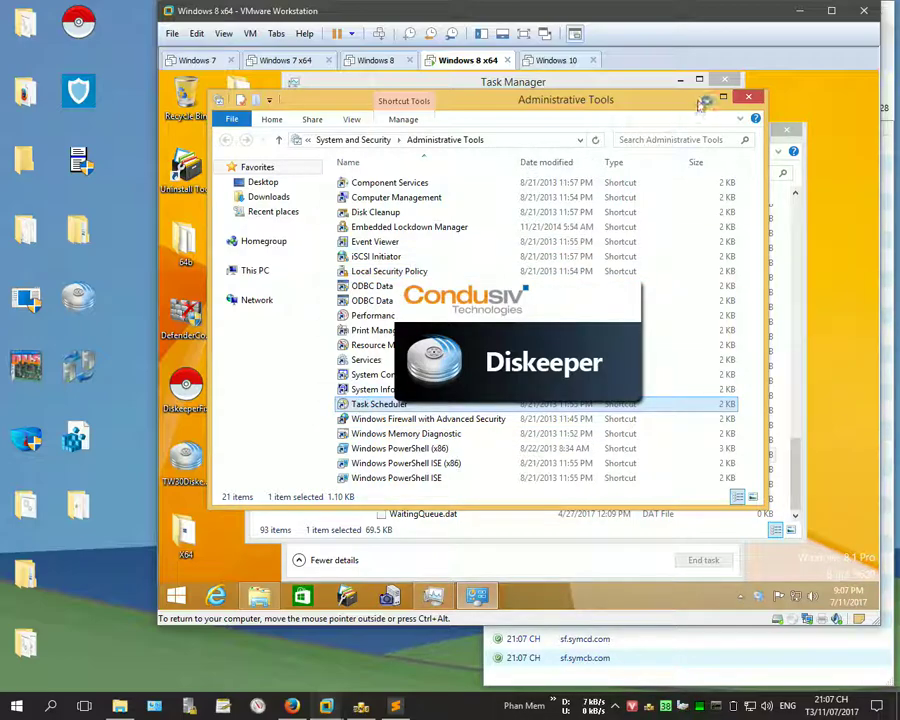
left_click(748, 97)
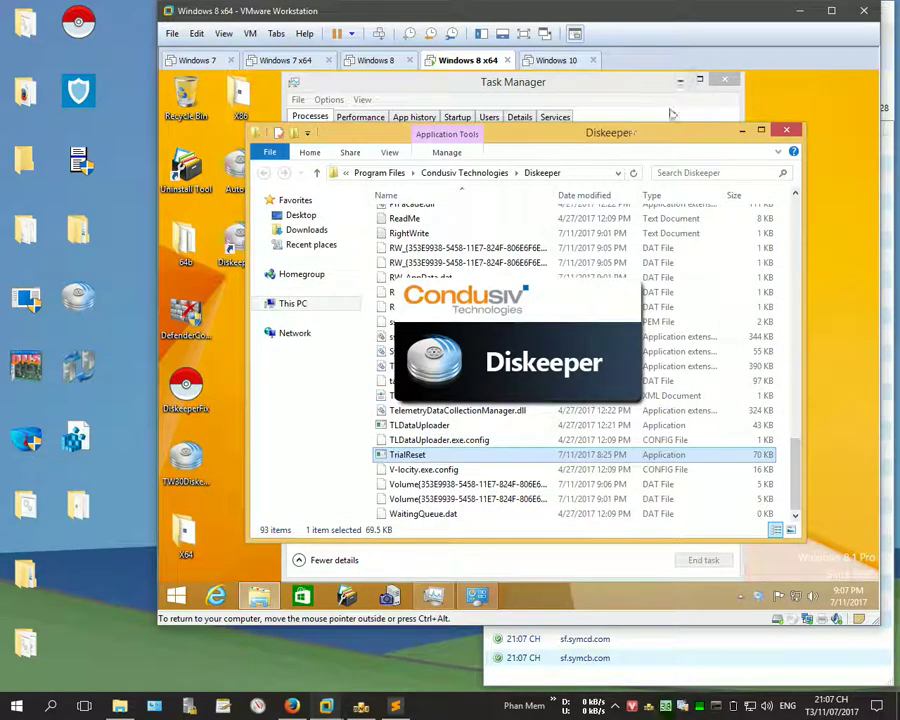
left_click(672, 86)
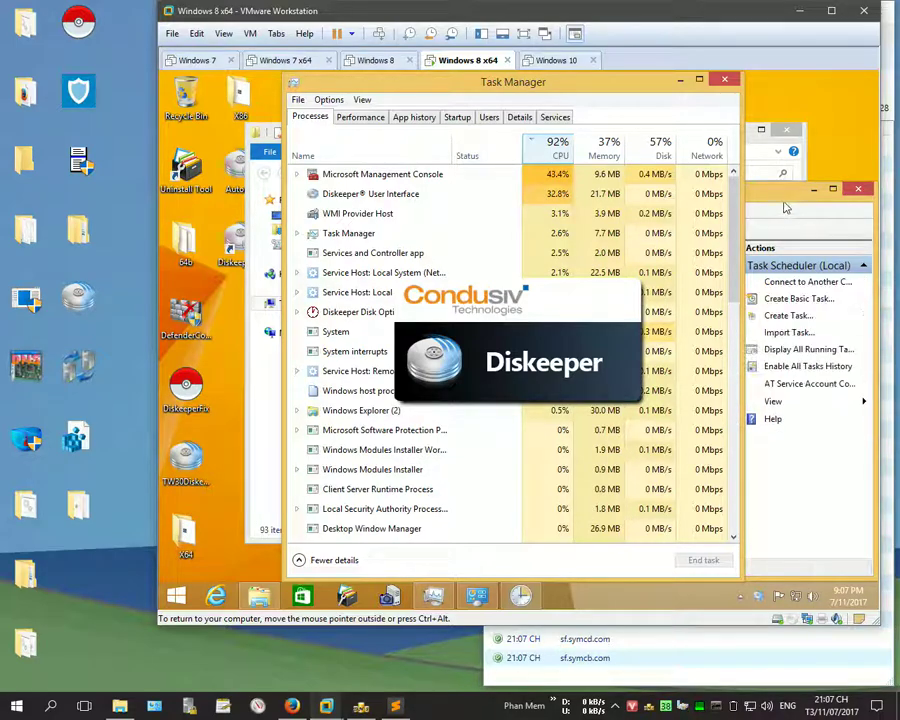
left_click(776, 196)
Step: Inspect the TrialResetDiskeeper task's log-on trigger and TrialReset.exe action in Task Scheduler Library
double_click(727, 196)
left_click(232, 144)
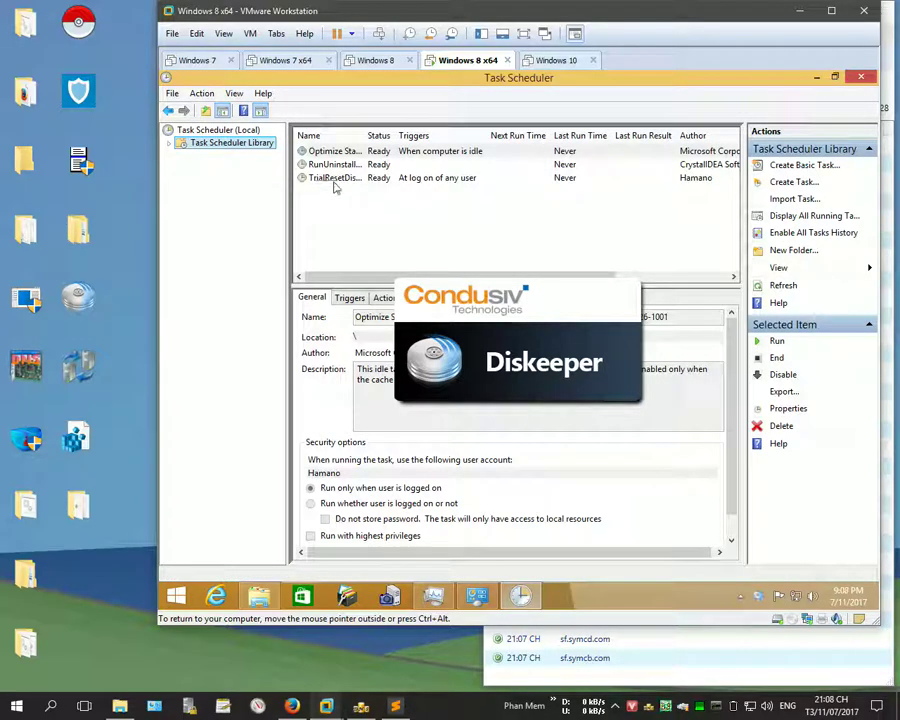
left_click(322, 178)
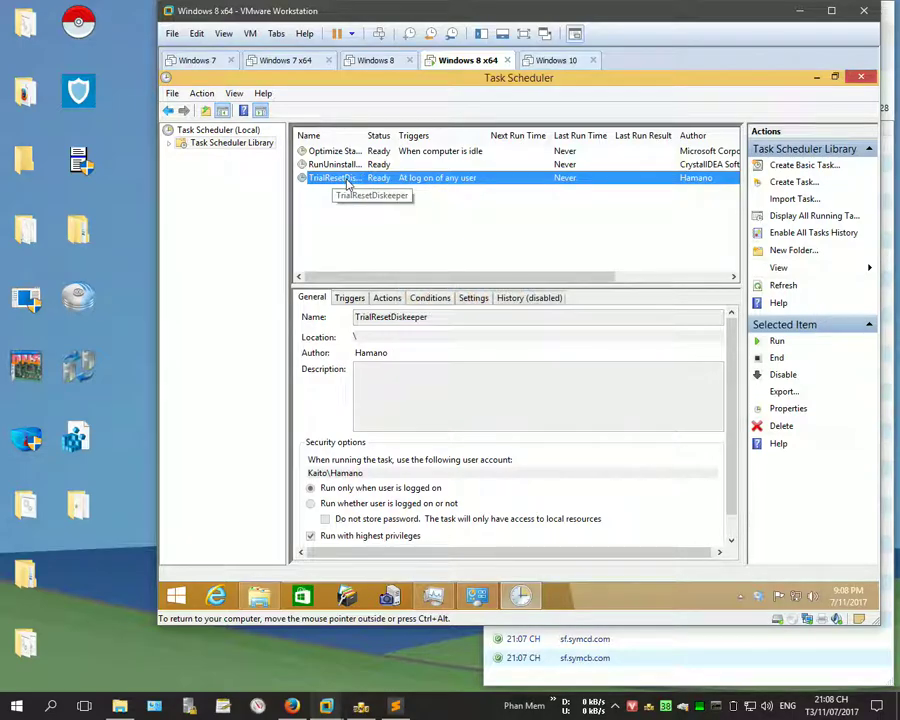
left_click(376, 270)
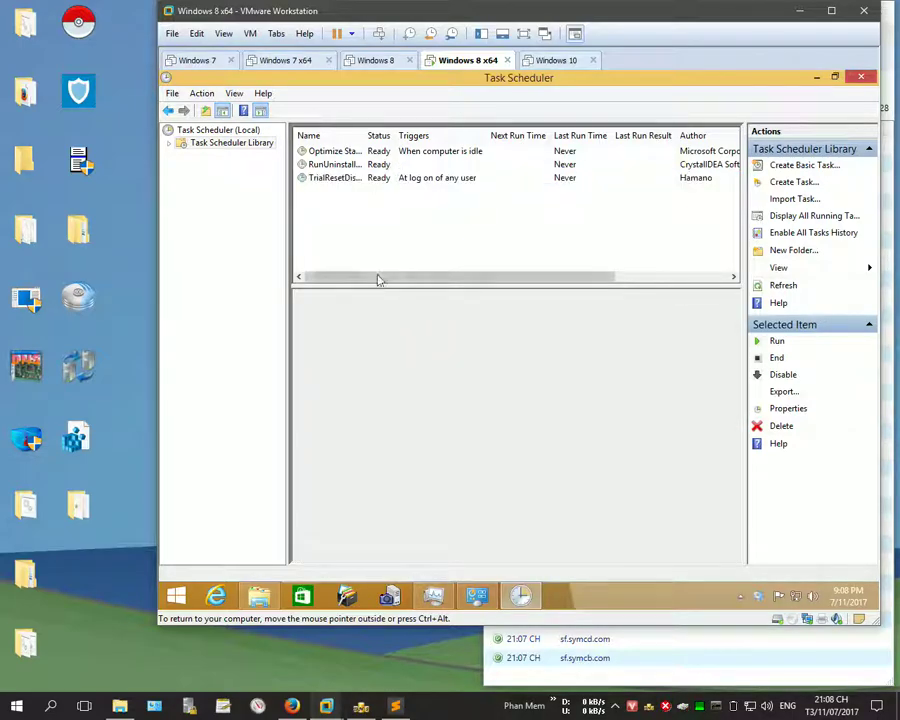
left_click(349, 179)
left_click(349, 298)
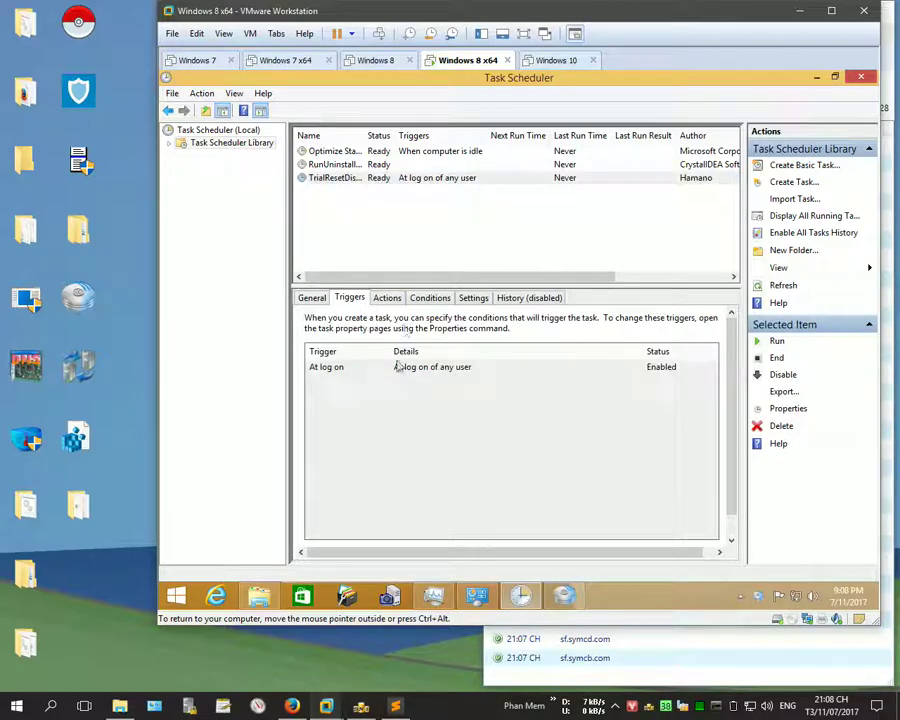
left_click(388, 297)
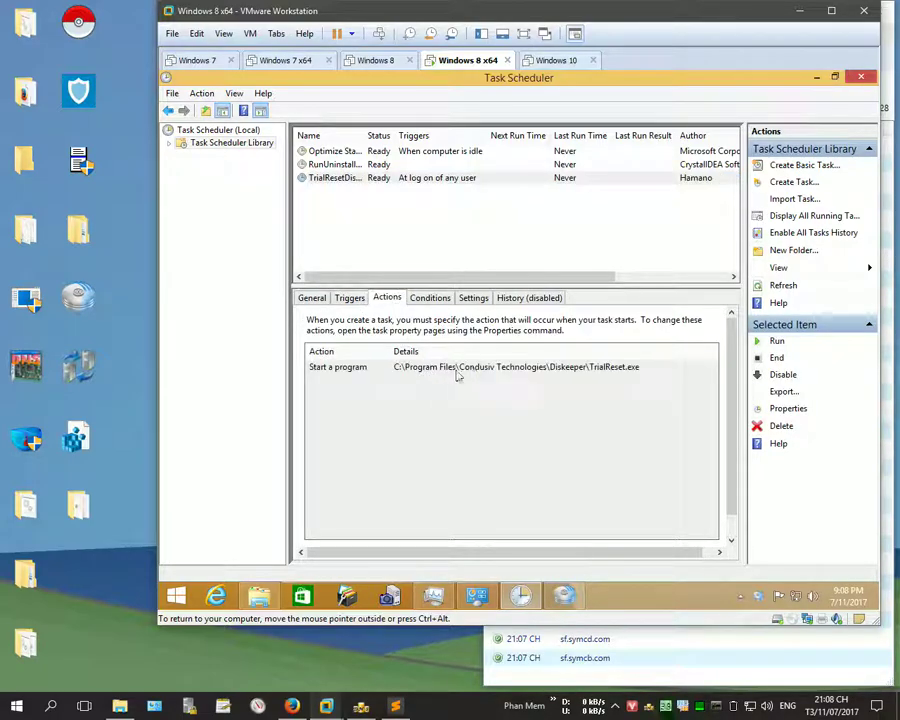
Step: Check Diskeeper's 30-day evaluation, close Diskeeper, and return to the Sublime Text notes
left_click(816, 76)
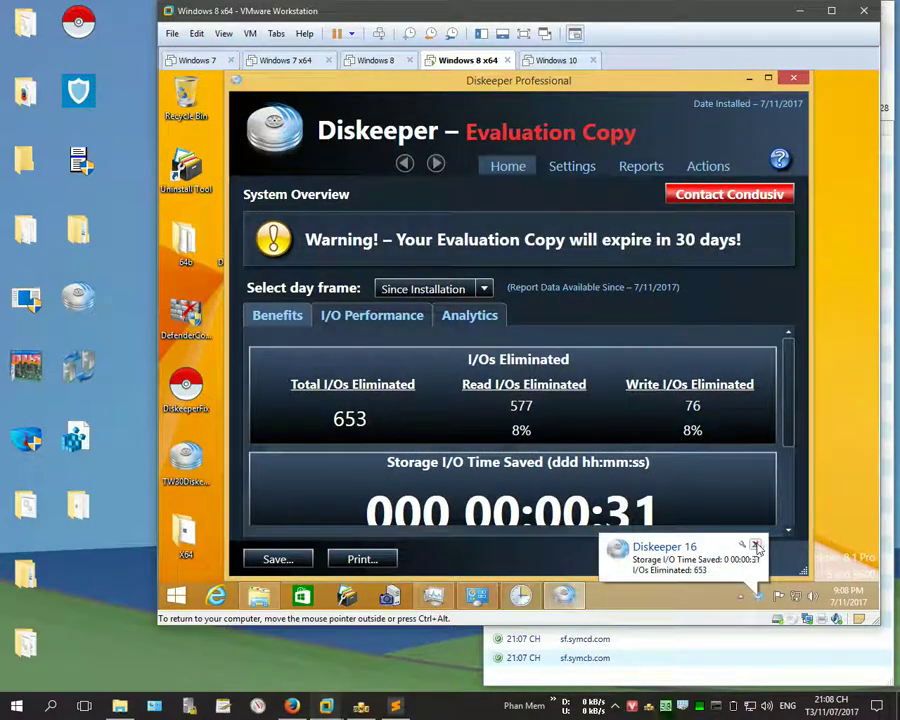
left_click(793, 77)
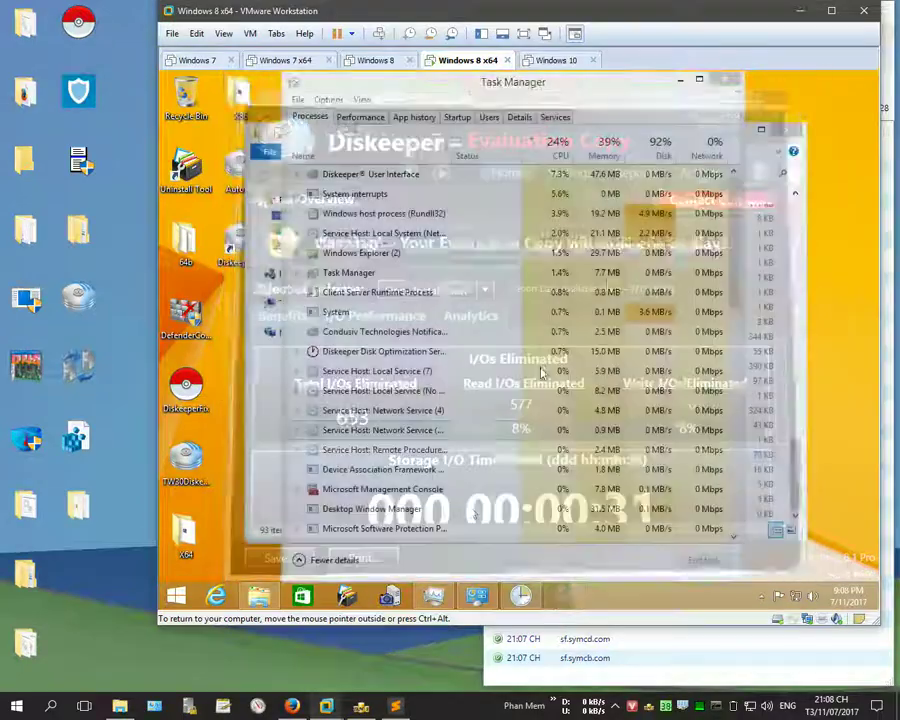
left_click(395, 706)
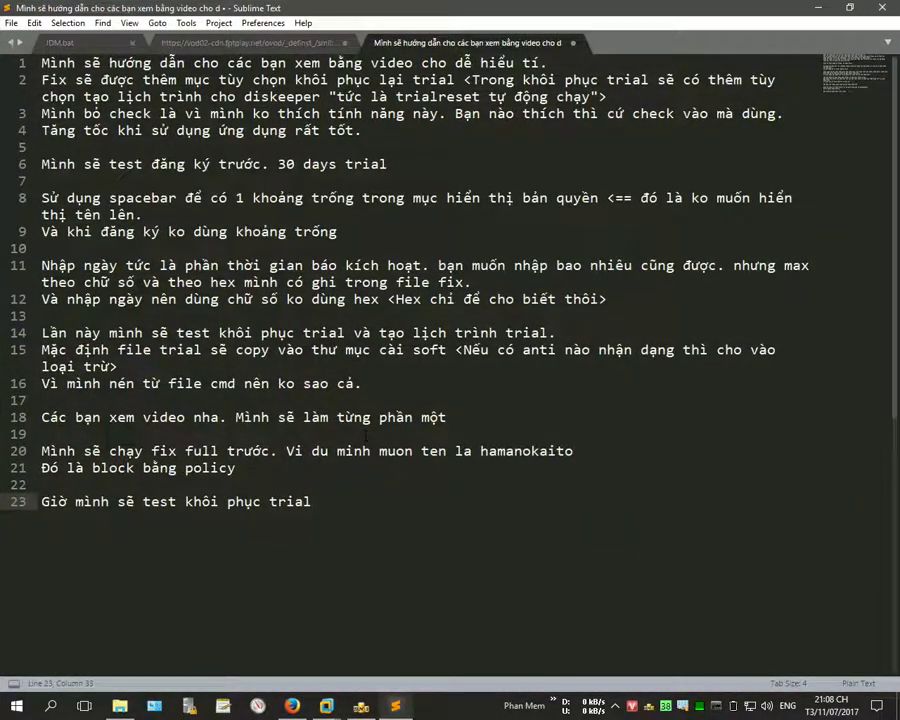
Step: End the notes with a GoodLuck line and minimize Sublime Text back to the VM
key("Return")
key("Return")
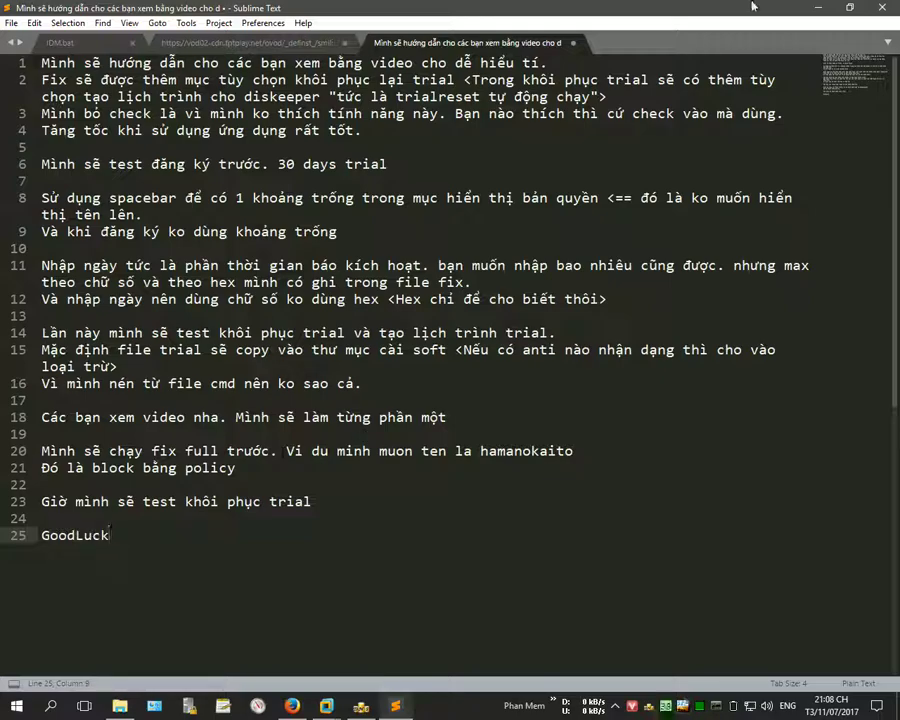
left_click(816, 8)
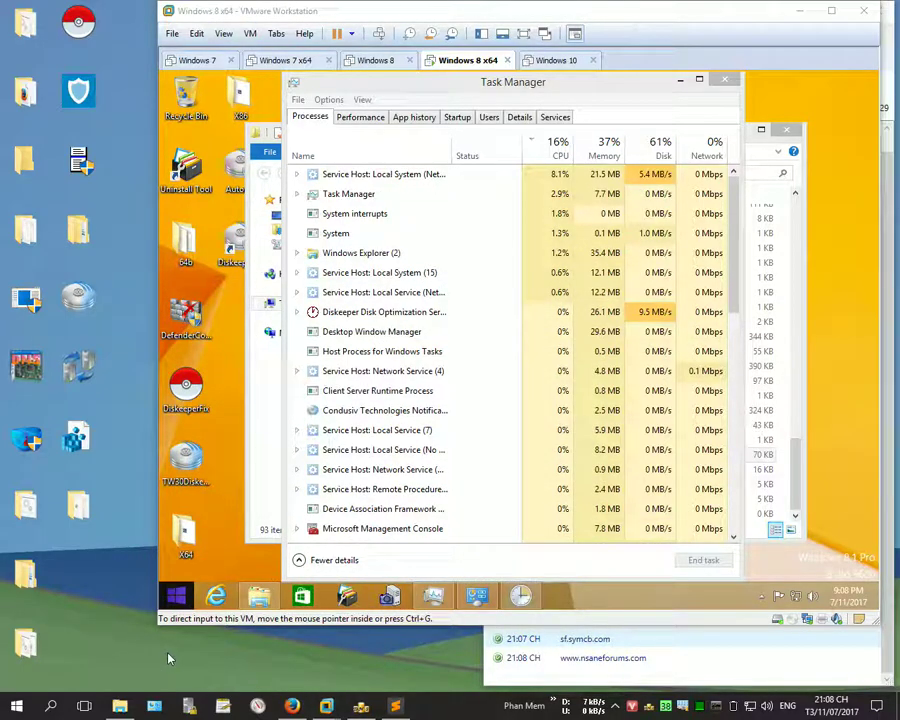